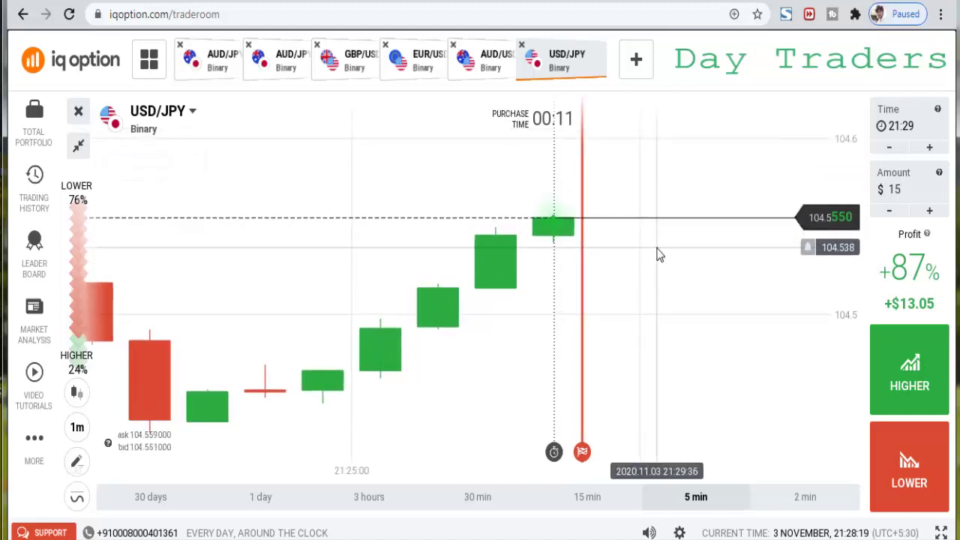
Examine the recent one-minute candles on the USD/JPY and AUD/JPY charts for a trade setup.
scroll(650, 267, "down", 2)
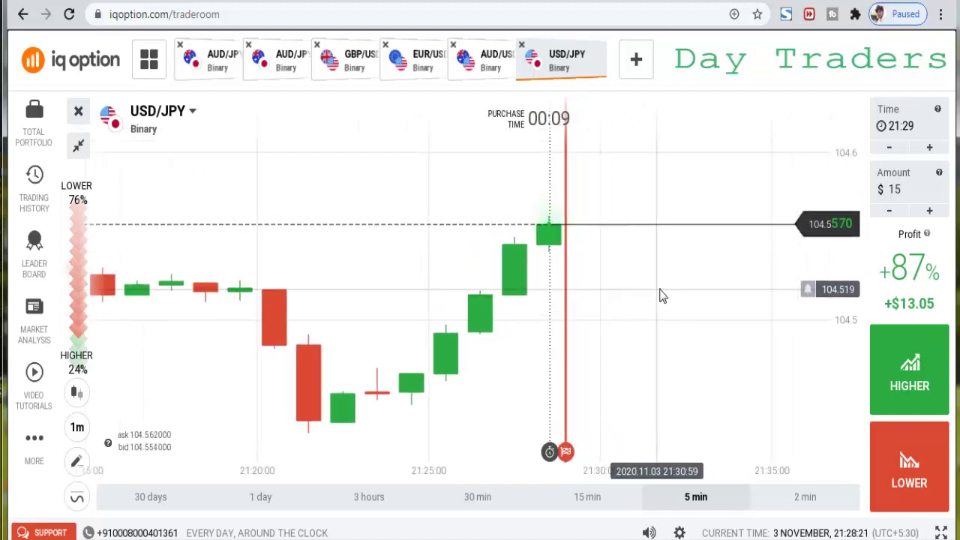
scroll(675, 300, "down", 2)
left_click_drag(317, 388, 393, 388)
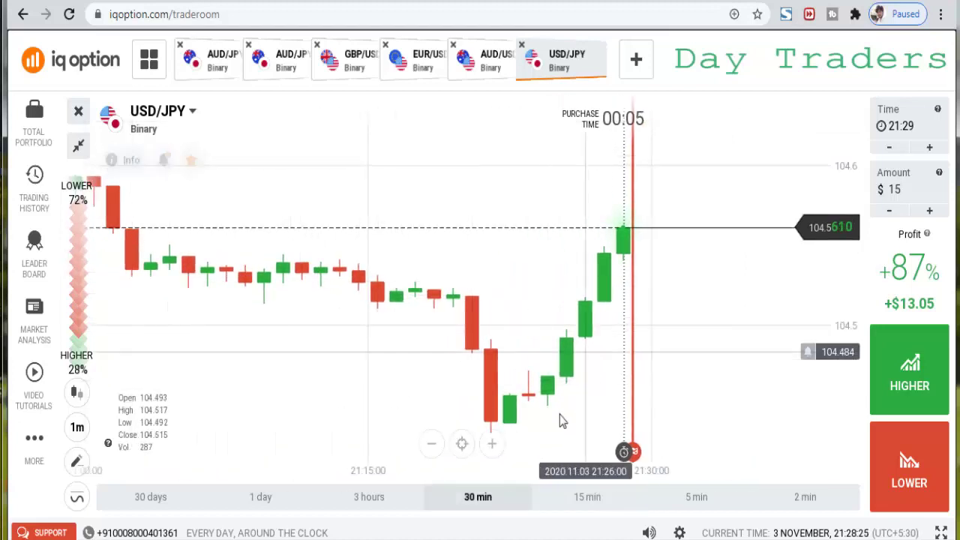
scroll(604, 342, "down", 2)
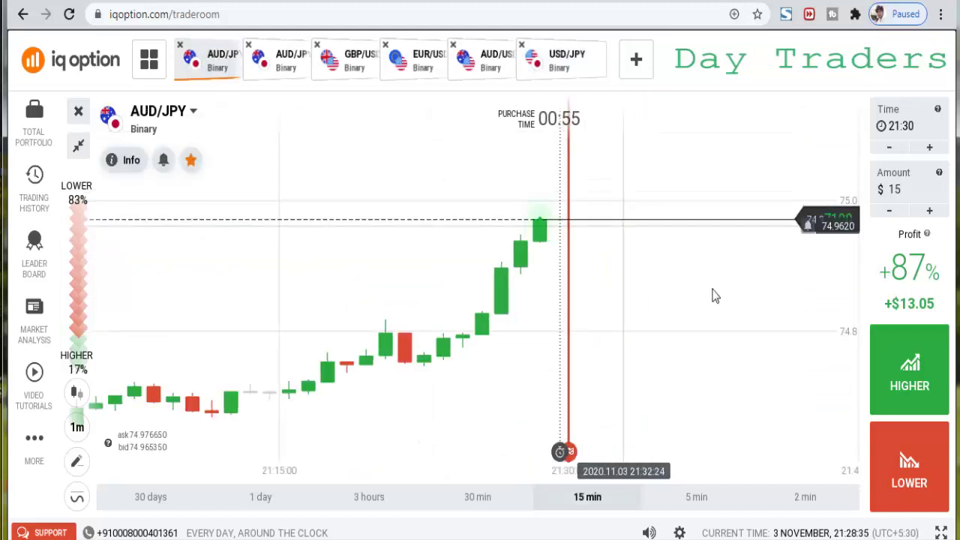
scroll(402, 360, "down", 3)
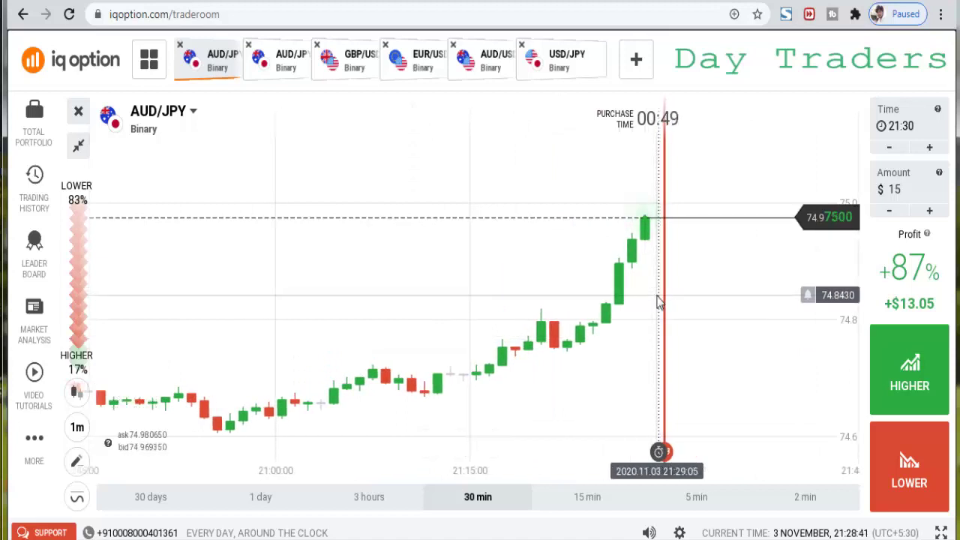
left_click_drag(659, 297, 572, 315)
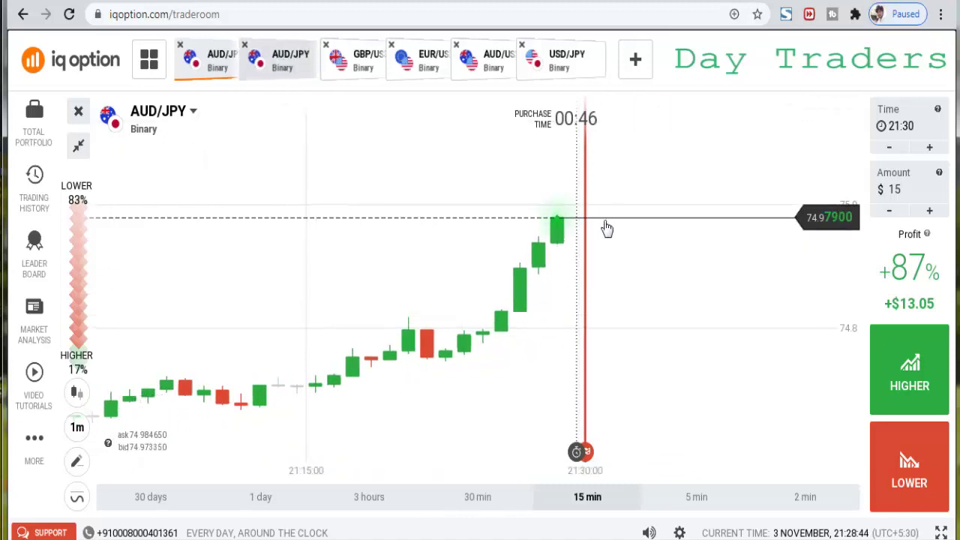
Place a $15 Lower binary option on GBP/USD with the 21:30 expiry.
scroll(607, 229, "down", 2)
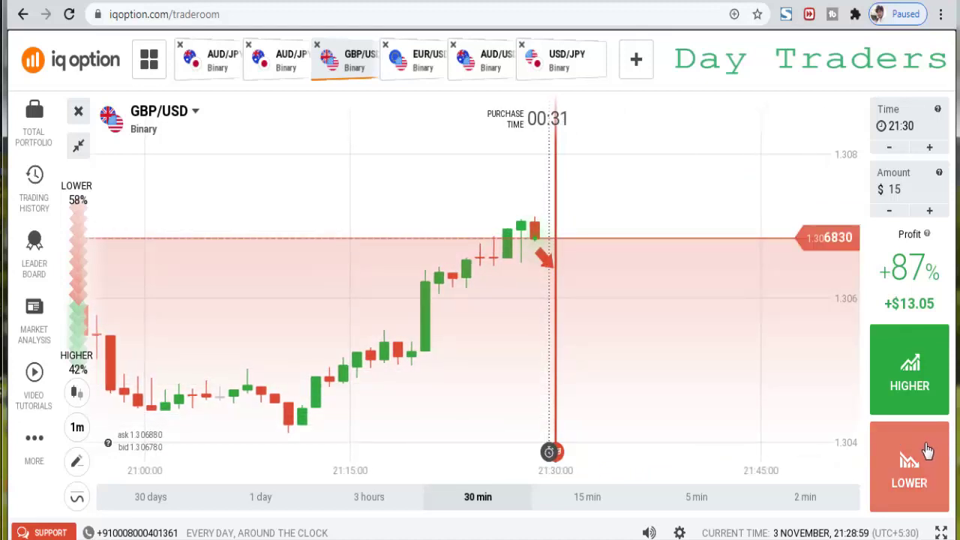
left_click(927, 448)
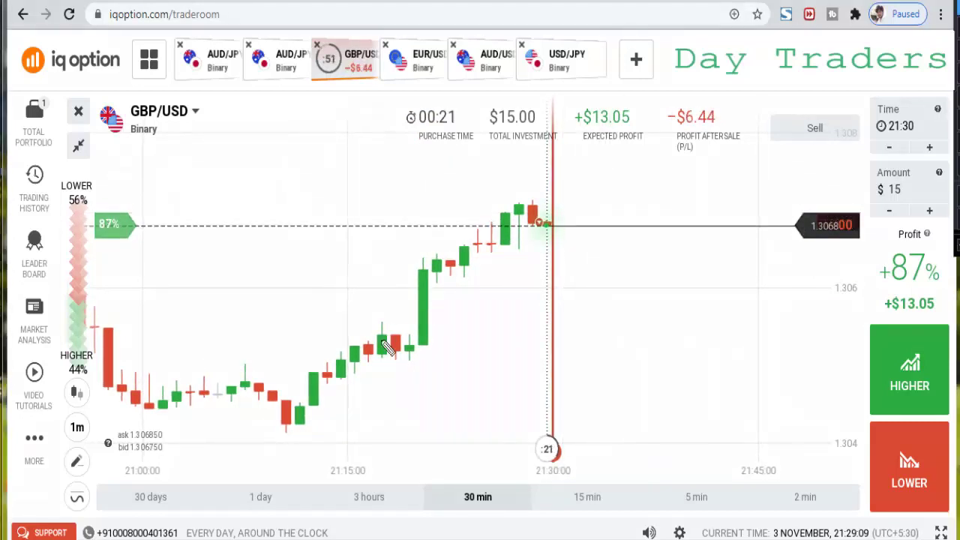
Sketch the GBP/USD uptrend wave, a support line under the last candles and arrows at the entry, and clear the annotations.
left_click_drag(410, 301, 526, 213)
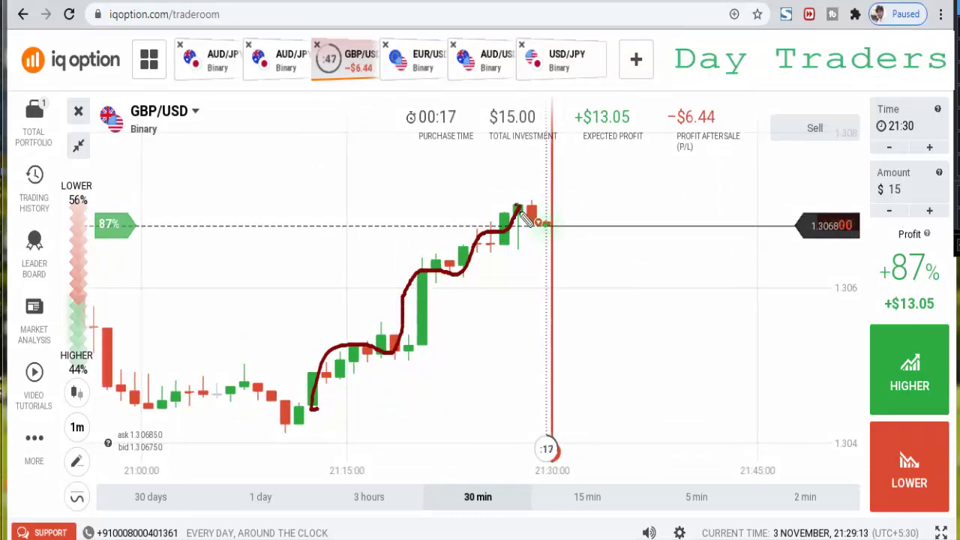
left_click_drag(524, 252, 510, 262)
mouse_move(567, 258)
left_mouse_down()
mouse_move(501, 262)
mouse_move(562, 259)
mouse_move(552, 254)
left_mouse_up()
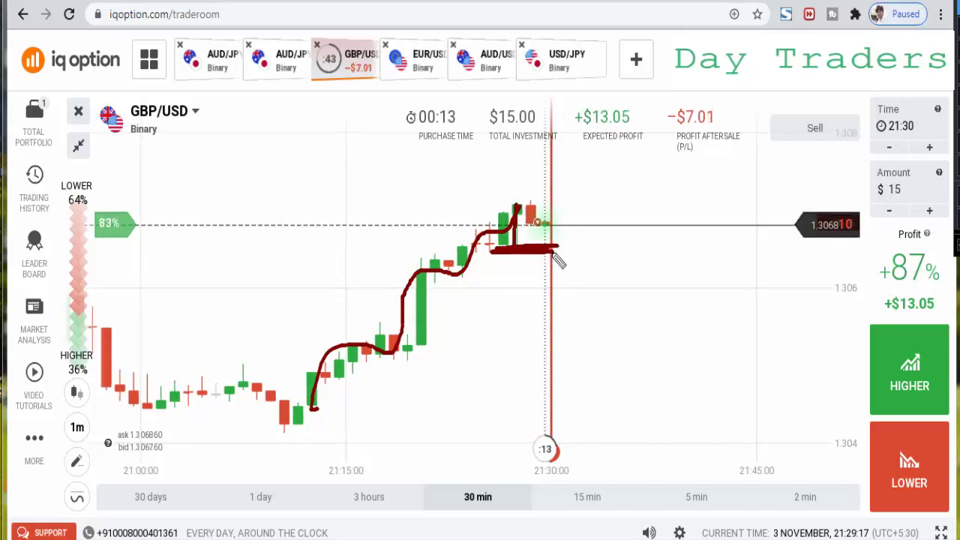
mouse_move(535, 217)
left_mouse_down()
mouse_move(556, 175)
mouse_move(568, 201)
mouse_move(558, 220)
mouse_move(582, 222)
left_mouse_up()
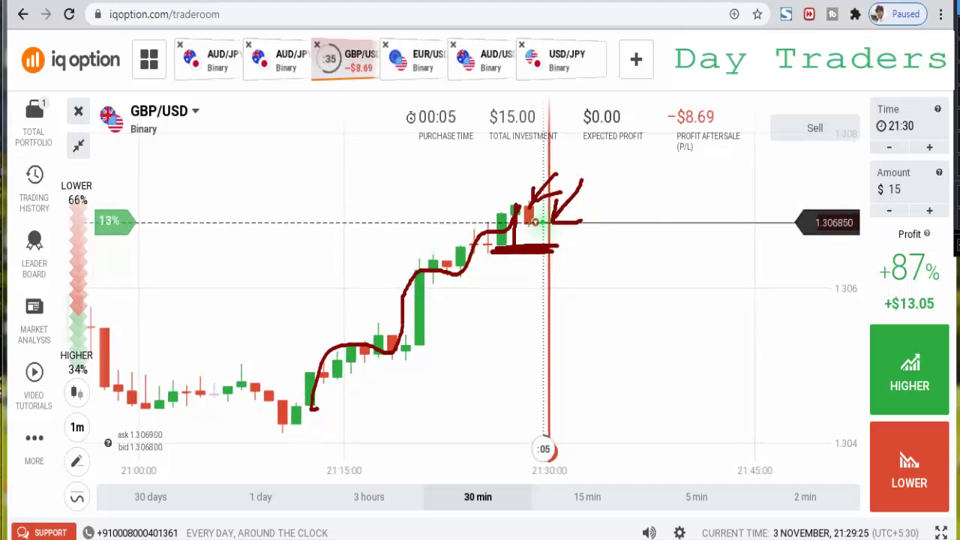
key("Escape")
Circle the small red candles in the GBP/USD uptrend, mark the support line and entry arrow, and clear the annotations.
scroll(735, 287, "up", 2)
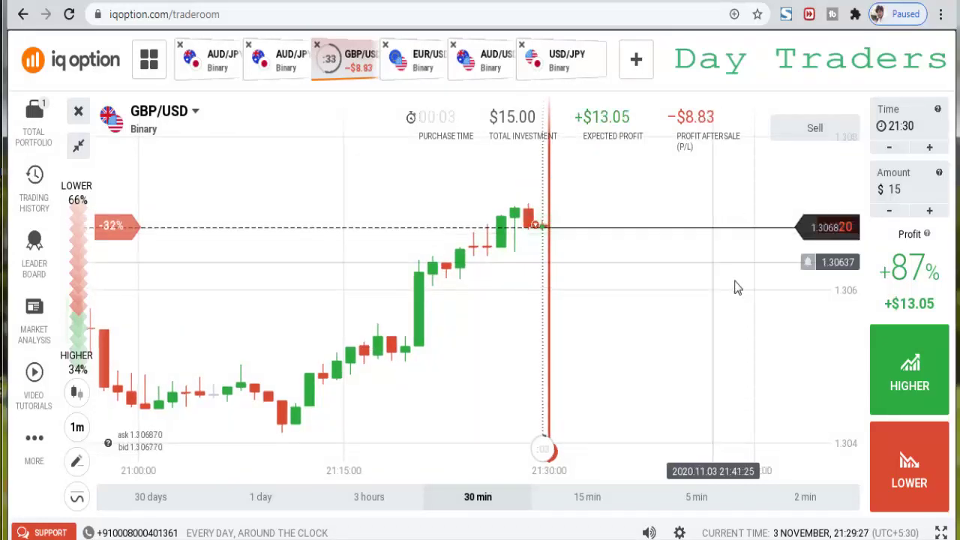
scroll(734, 415, "up", 2)
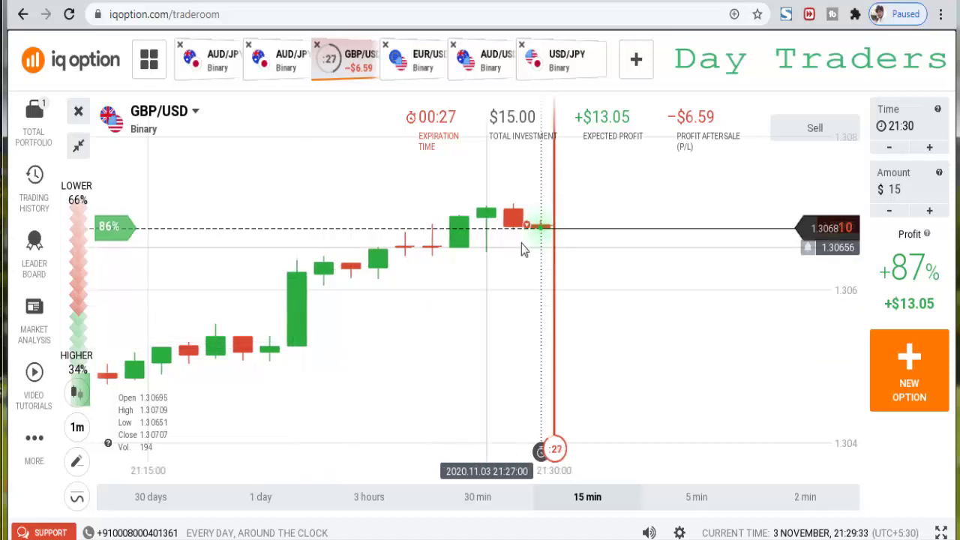
scroll(336, 317, "down", 1)
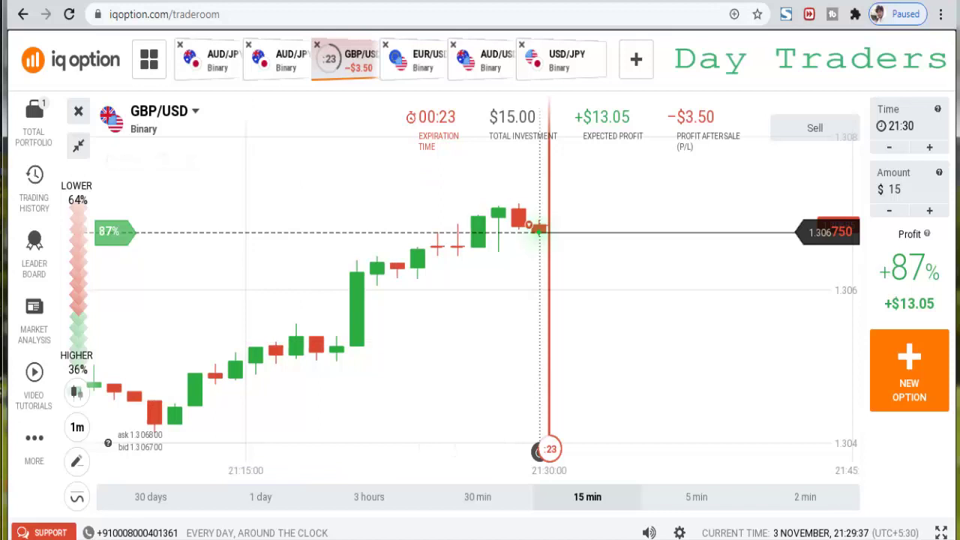
left_click_drag(267, 351, 298, 325)
left_click_drag(208, 382, 214, 365)
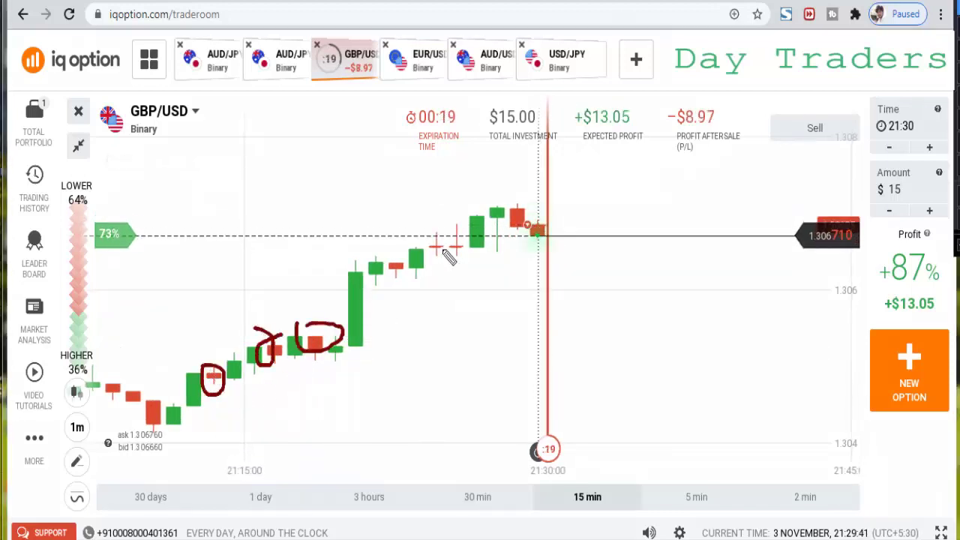
left_click_drag(470, 254, 436, 224)
mouse_move(574, 156)
left_mouse_down()
mouse_move(559, 190)
mouse_move(620, 197)
left_mouse_up()
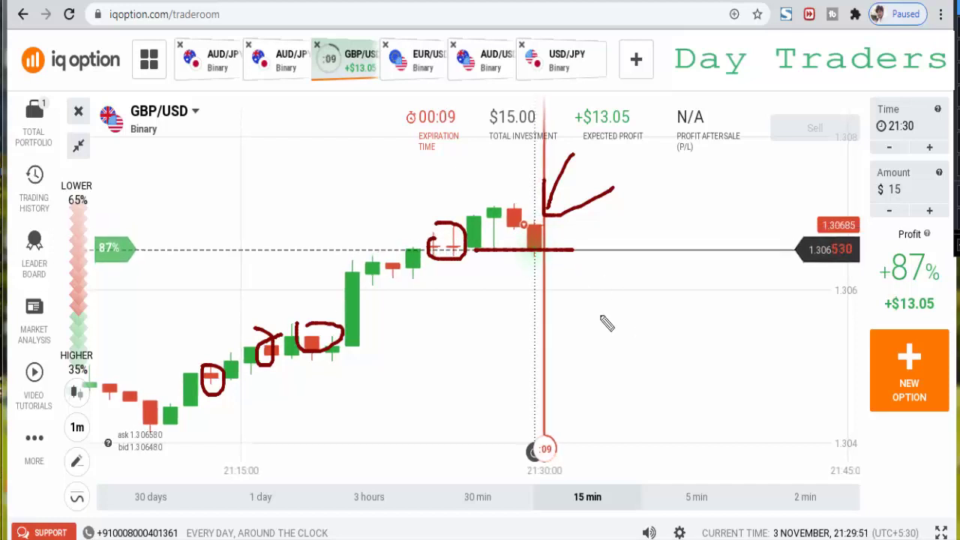
key("Escape")
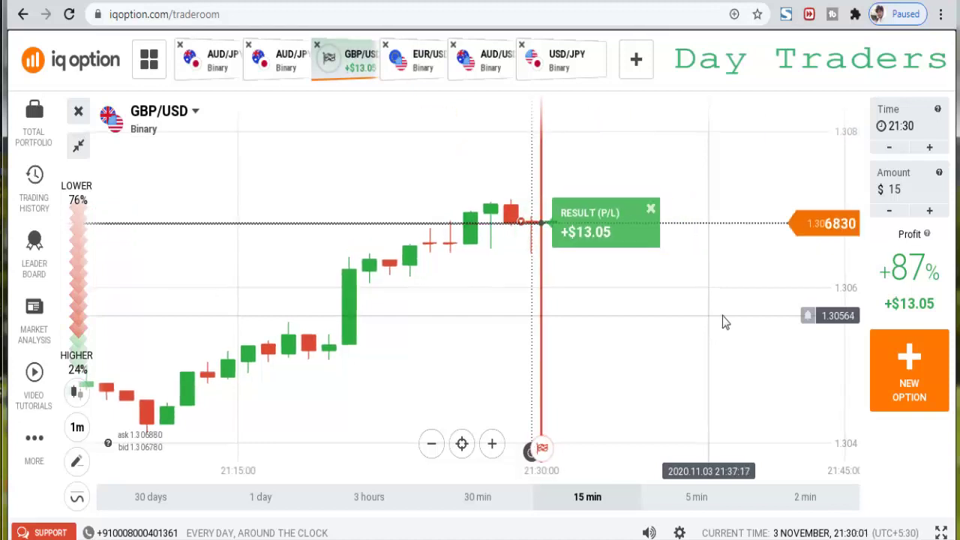
Place a $15 Lower binary option on AUD/USD with the 21:31 expiry.
scroll(667, 269, "down", 2)
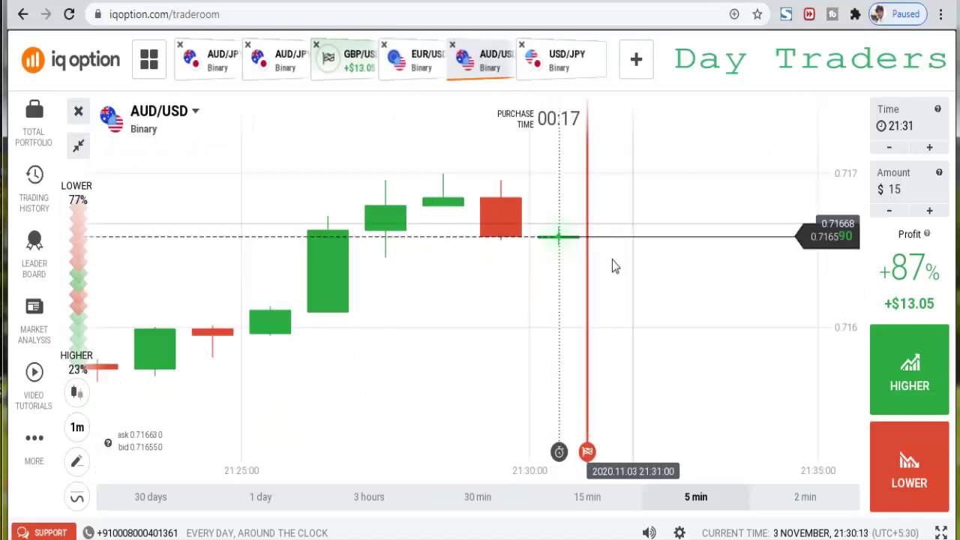
left_click(929, 455)
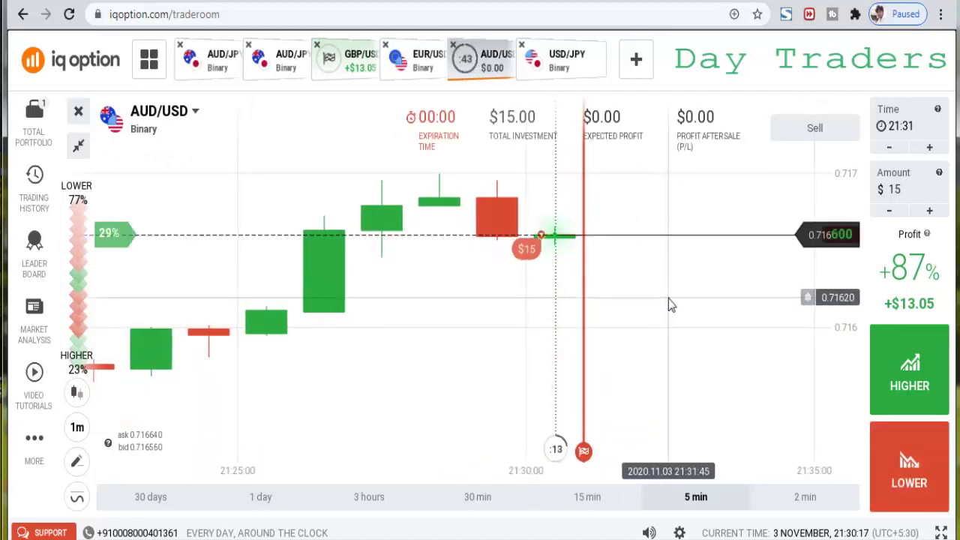
Sketch the AUD/USD trend wave, two support lines, the circled peak candle, a resistance line and an arrow, and clear the annotations.
scroll(632, 308, "down", 5)
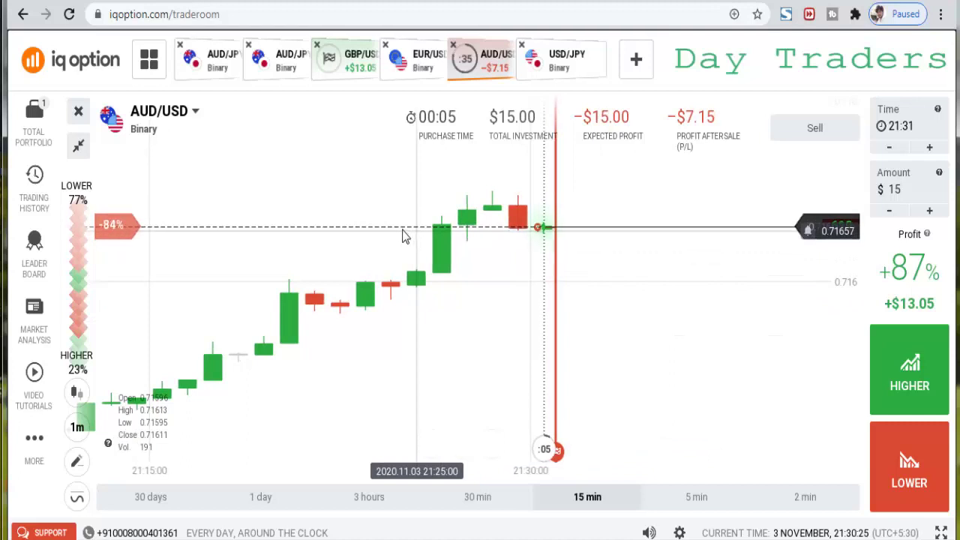
scroll(690, 292, "down", 2)
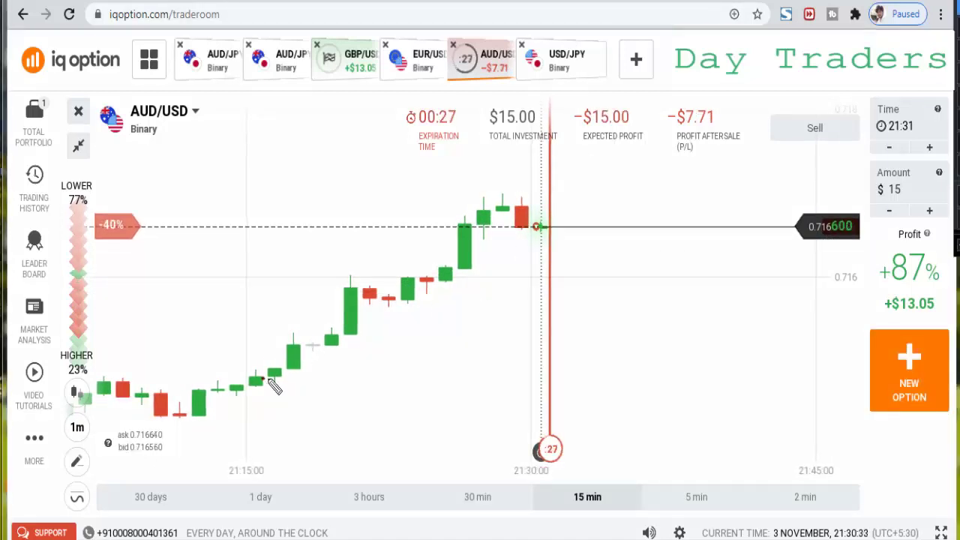
left_click_drag(415, 287, 474, 238)
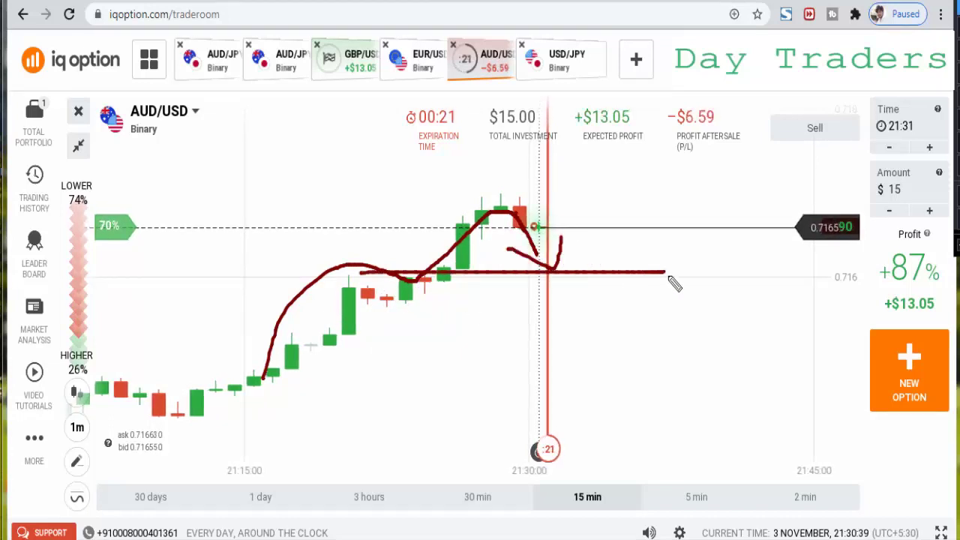
left_click_drag(485, 297, 638, 297)
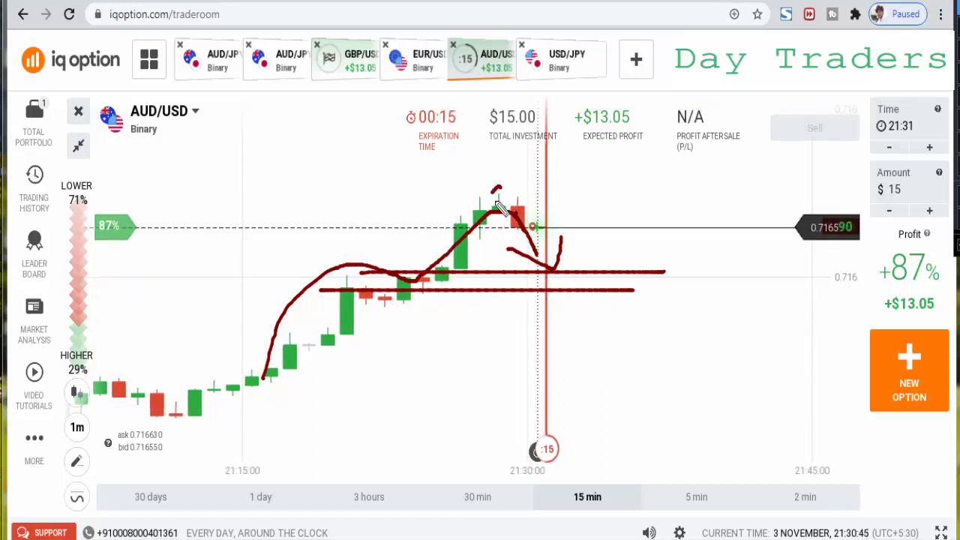
left_click_drag(504, 219, 513, 195)
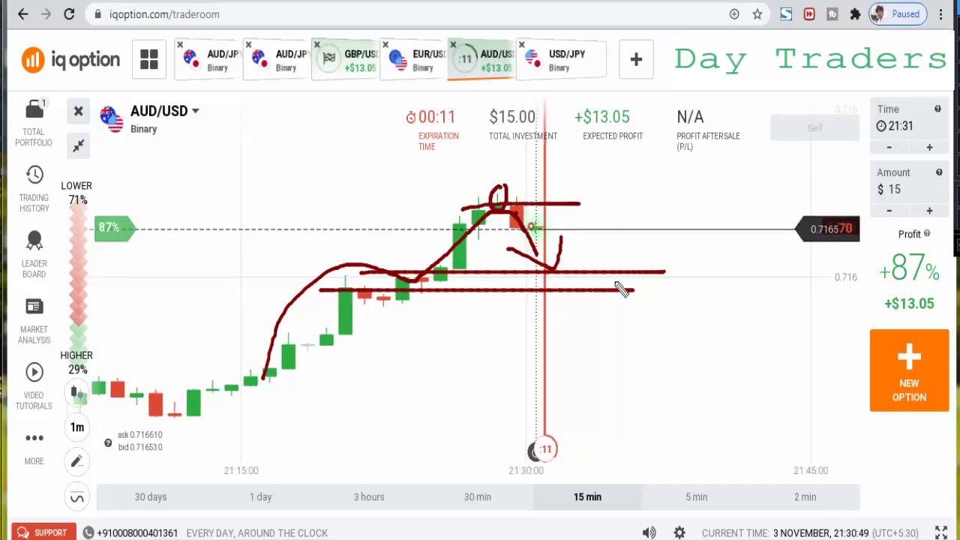
left_click_drag(548, 137, 528, 193)
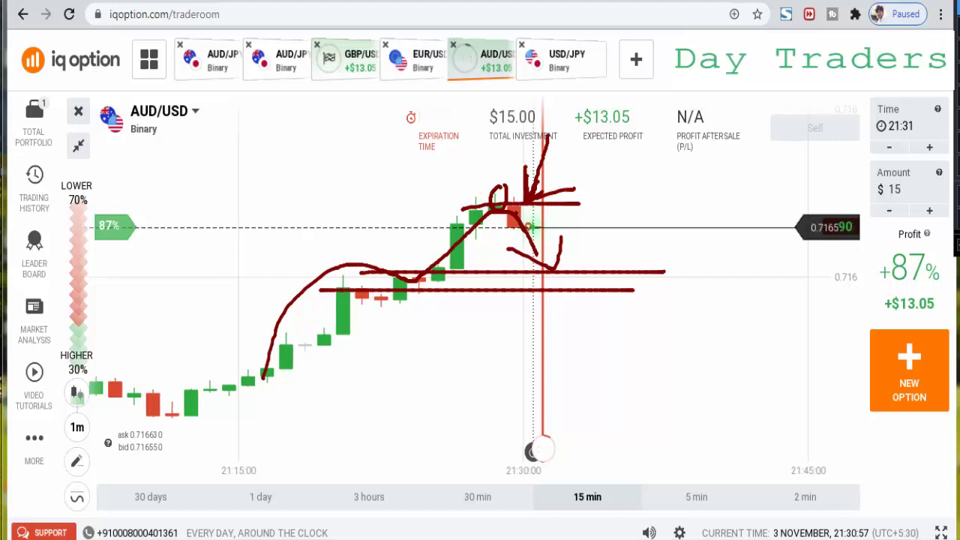
key("Escape")
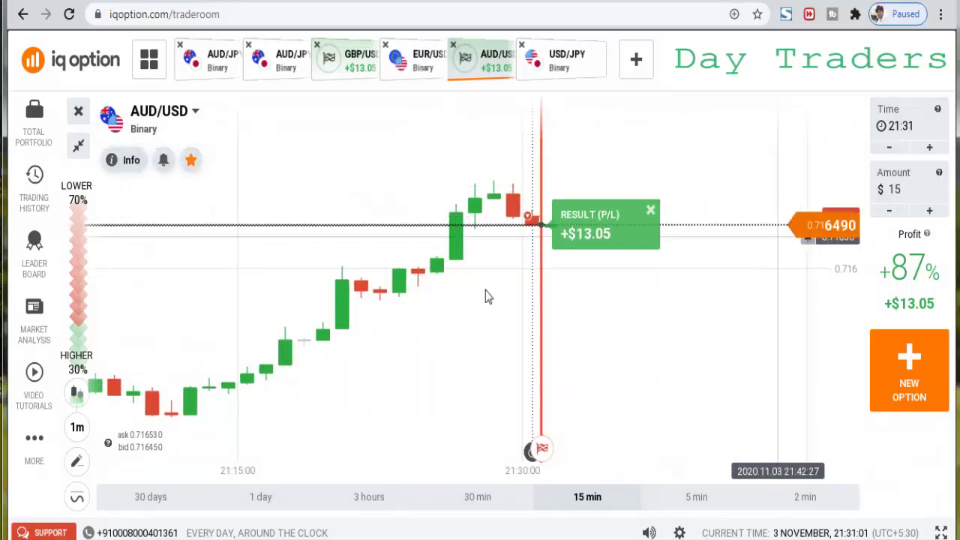
Place a $15 Lower binary option on USD/JPY with the 21:32 expiry.
left_click(564, 60)
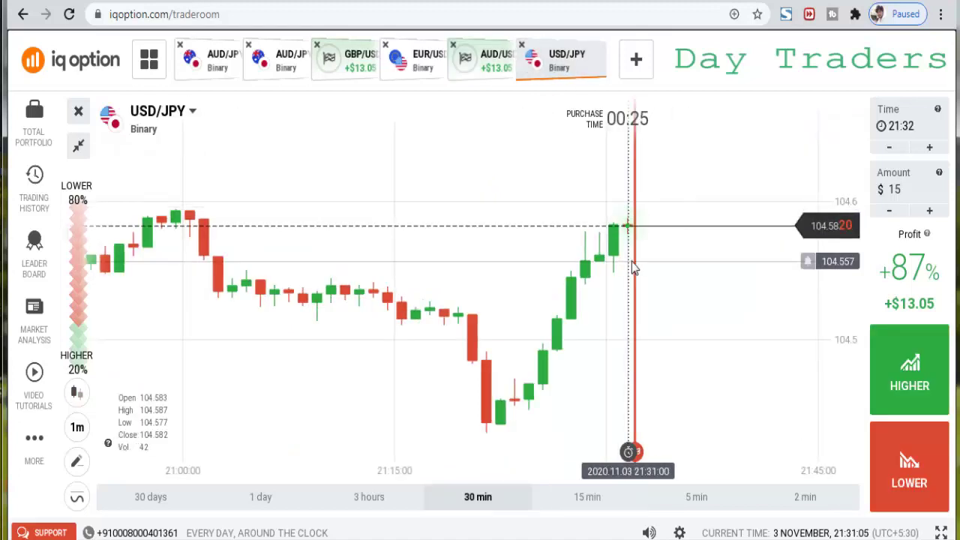
left_click(943, 447)
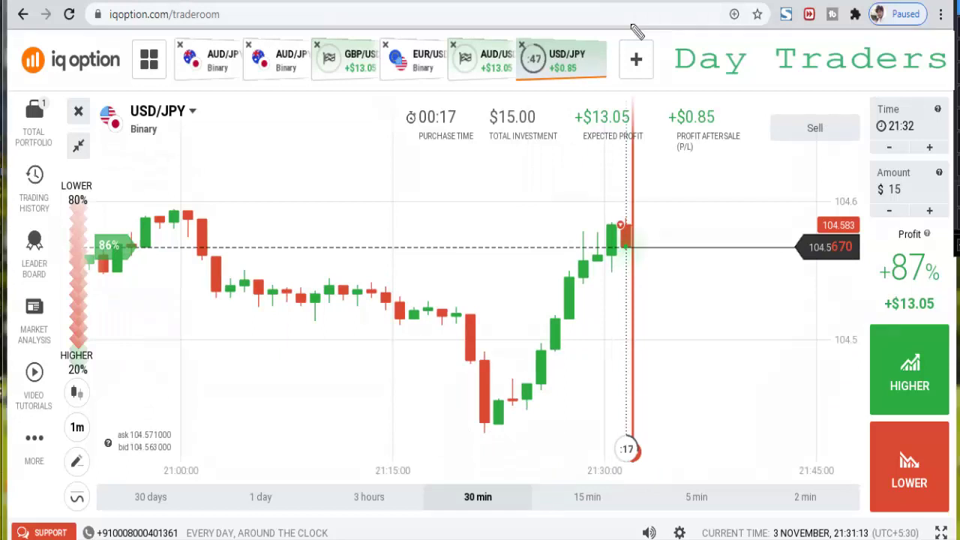
Trace the USD/JPY rise, box the last green candle, add entry arrows and horizontal price levels, and clear the annotations.
left_click_drag(506, 420, 564, 318)
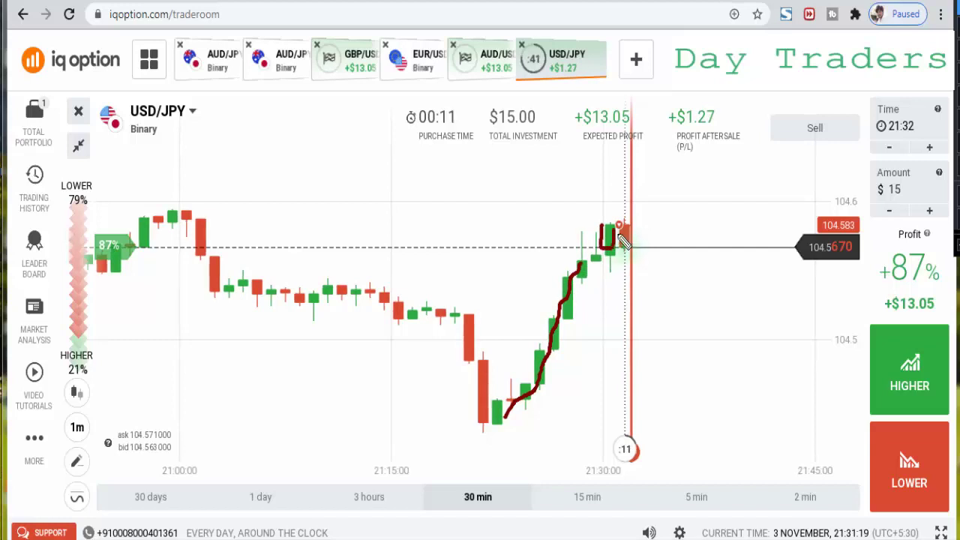
left_click_drag(556, 239, 579, 237)
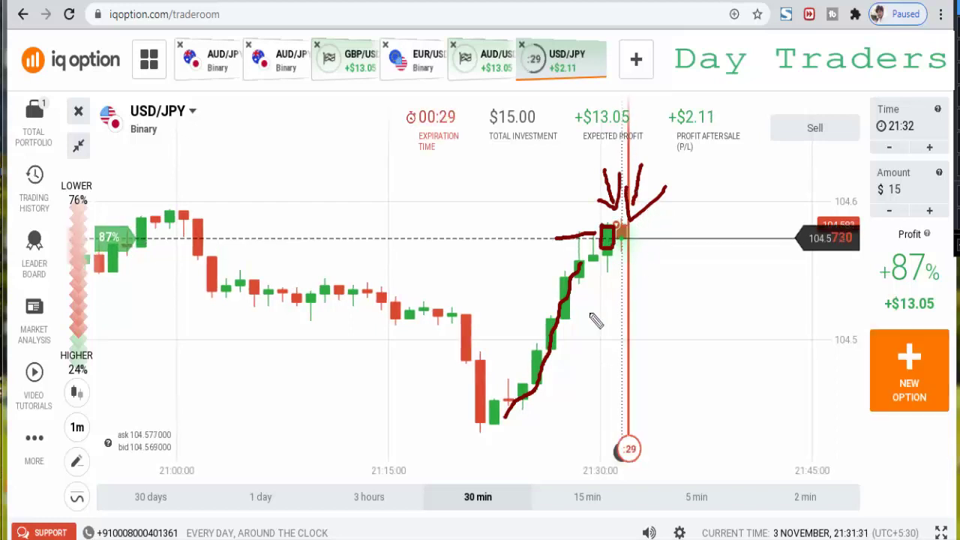
left_click_drag(167, 243, 761, 261)
left_click_drag(199, 224, 763, 220)
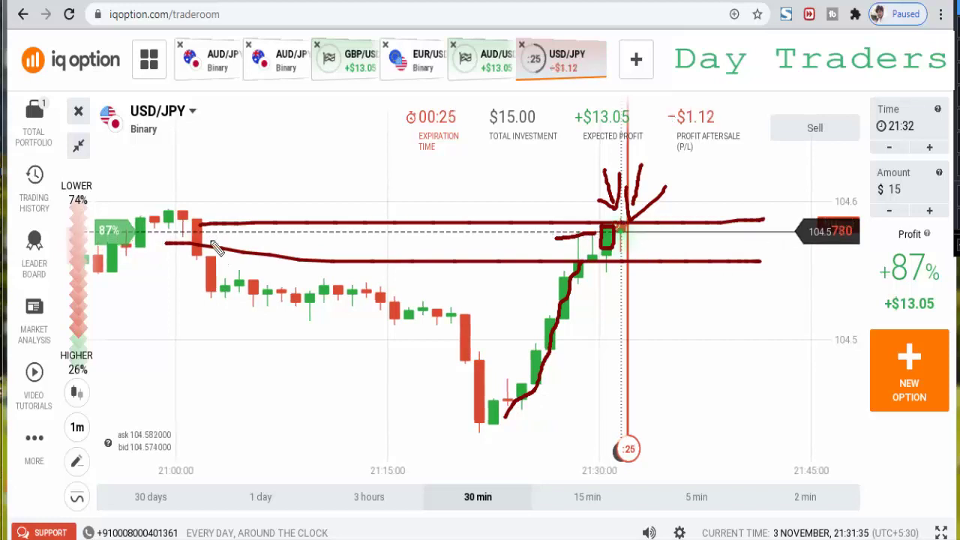
left_click_drag(165, 215, 545, 216)
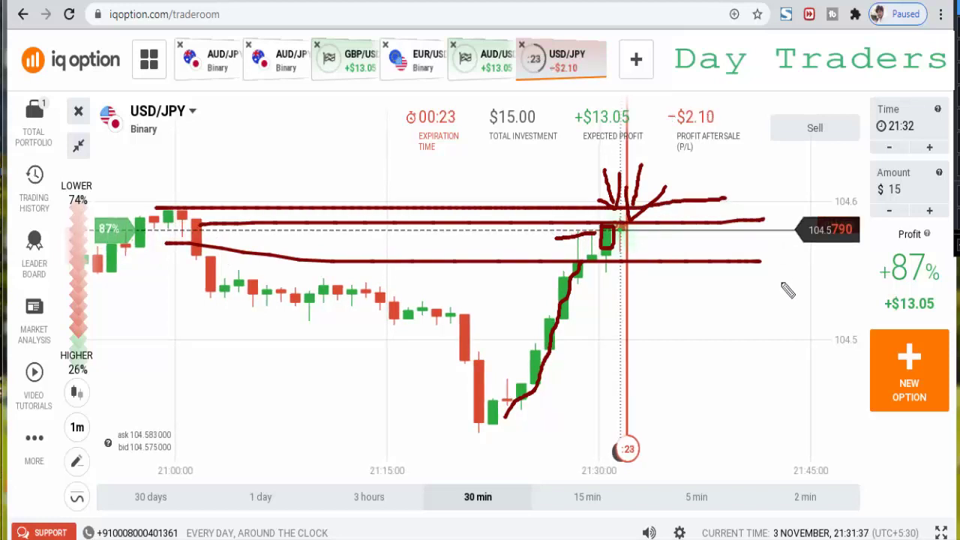
key("Escape")
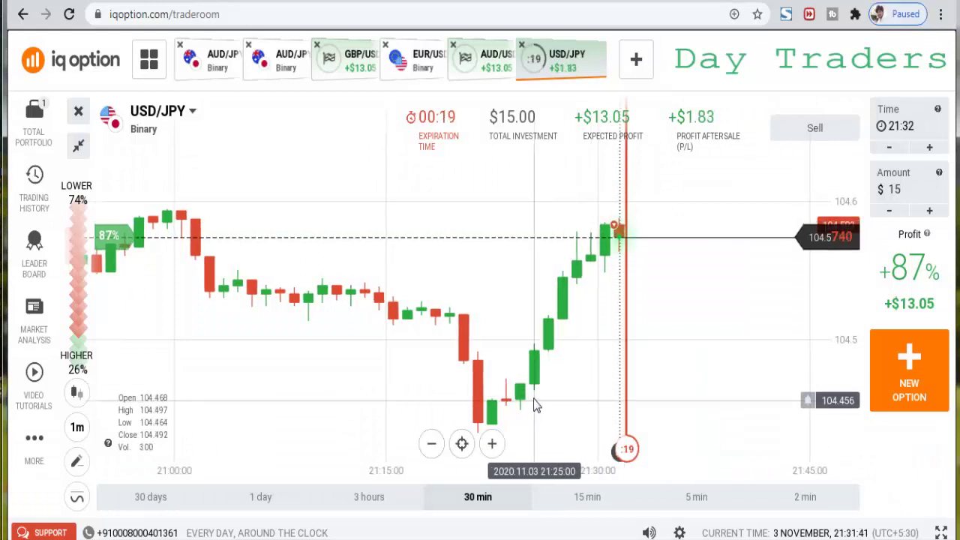
Follow the USD/JPY trade until it expires and open the EUR/USD chart.
scroll(651, 368, "up", 1)
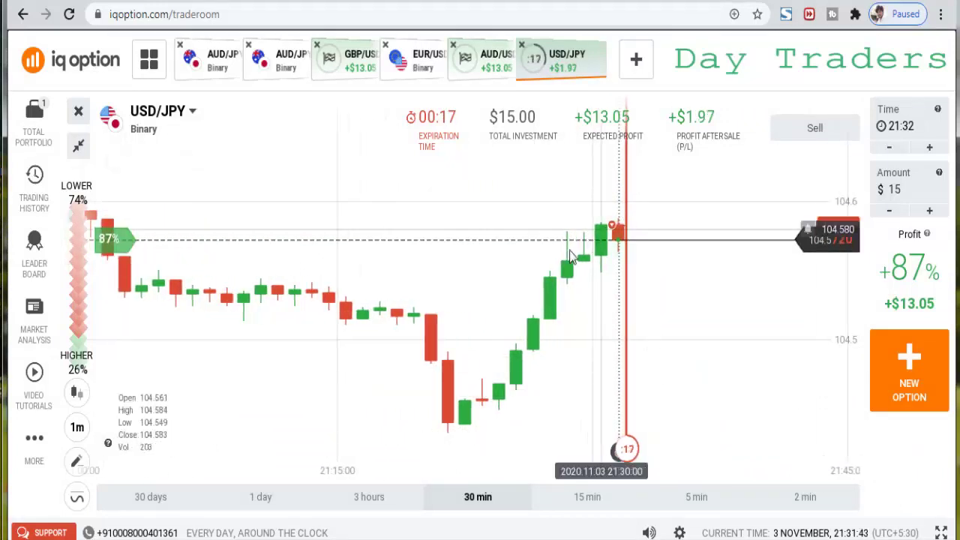
scroll(746, 326, "down", 1)
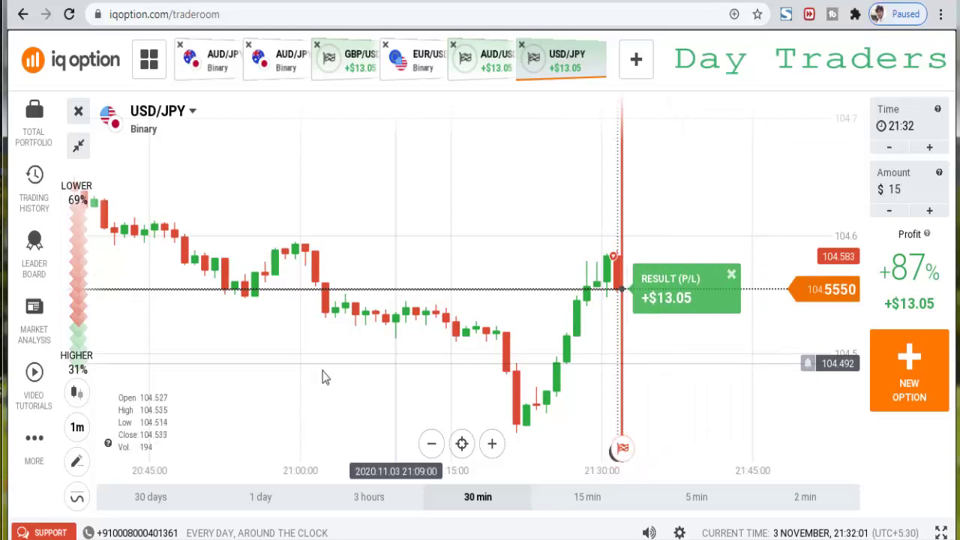
left_click(418, 68)
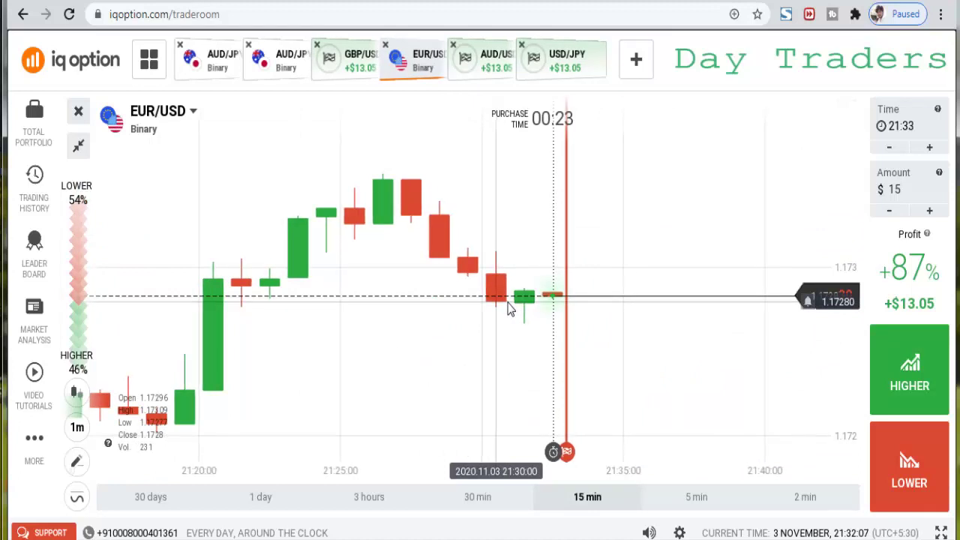
Check the EUR/USD chart, switch to AUD/JPY and place a $15 Lower binary option with the 21:33 expiry.
scroll(620, 321, "down", 5)
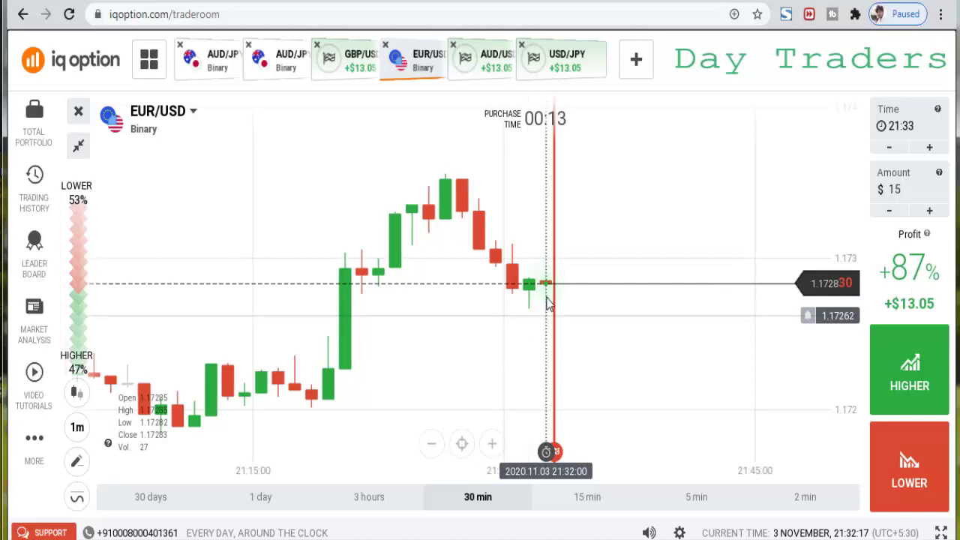
left_click(285, 60)
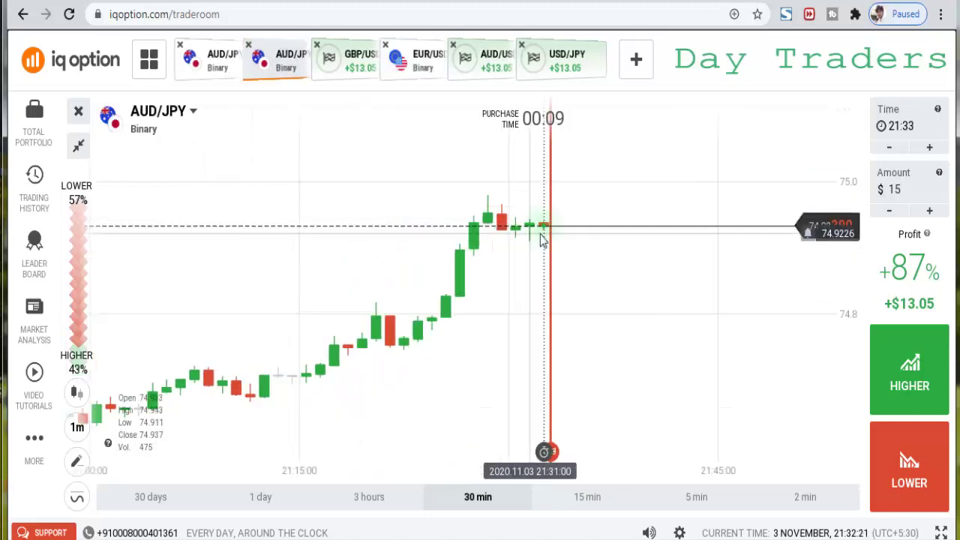
left_click(903, 454)
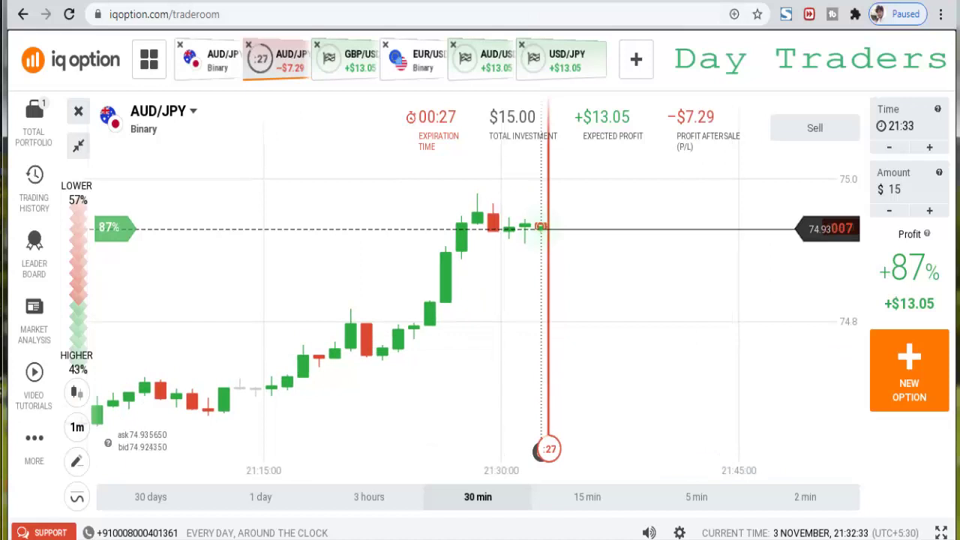
Circle the last green AUD/JPY candle, trace the price wave from the peak with a downward arrow, and clear the annotations.
left_click_drag(530, 217, 519, 227)
left_click_drag(477, 201, 517, 234)
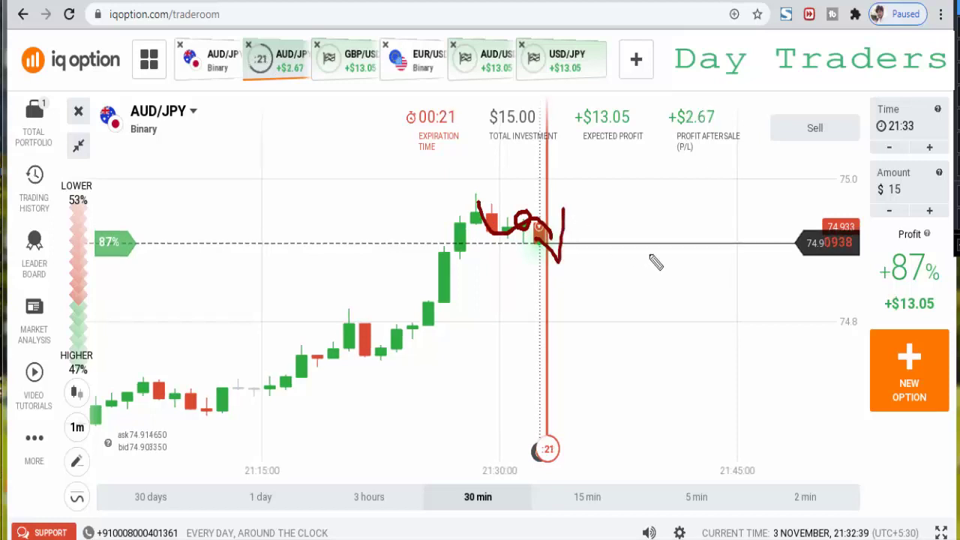
key("Escape")
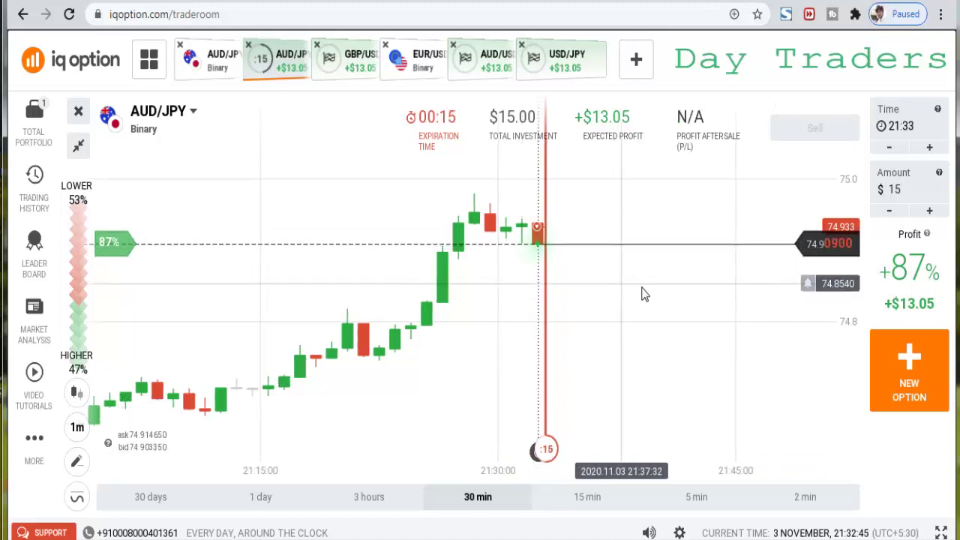
Mark the candle range beside the AUD/JPY entry, add an arrow at the preceding candle, circle the trade result, and clear the annotations.
scroll(655, 296, "down", 1)
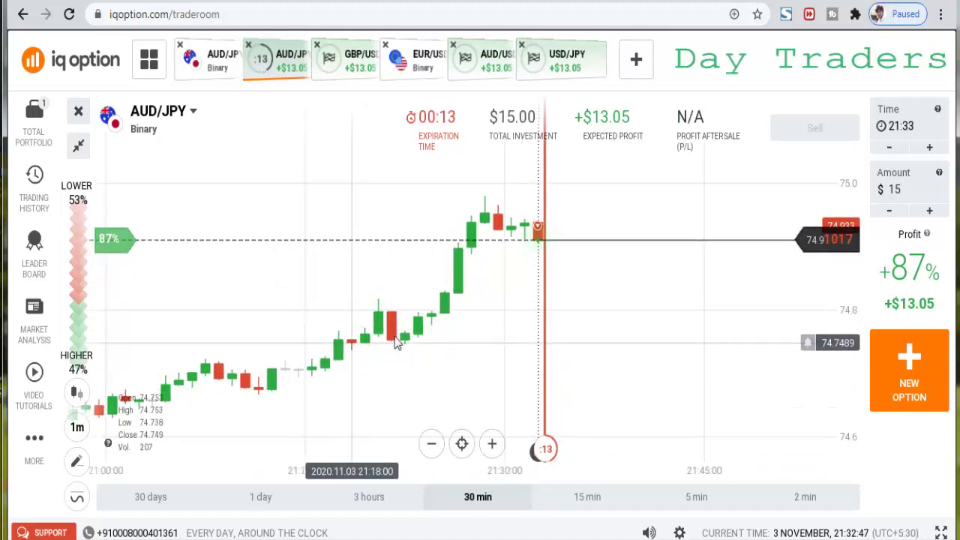
scroll(598, 215, "up", 2)
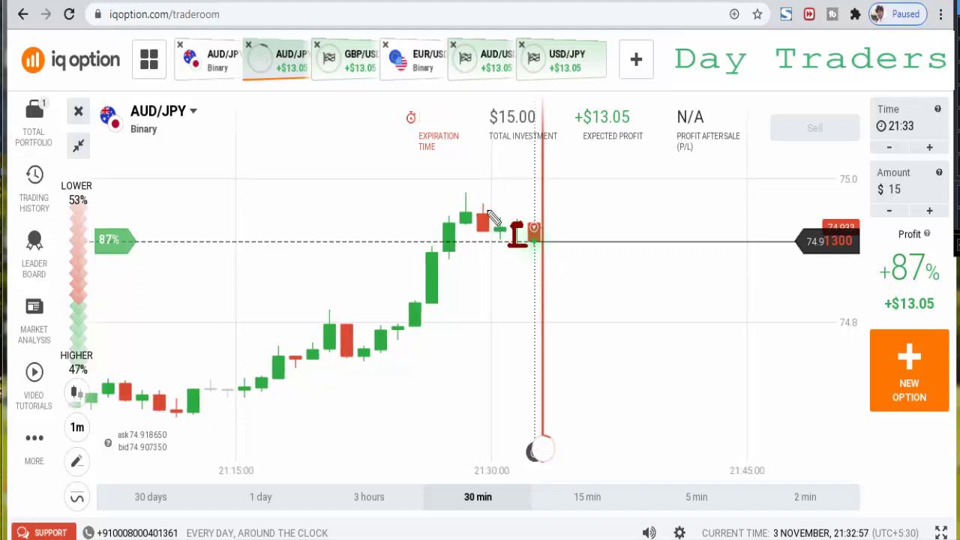
left_click_drag(507, 193, 498, 212)
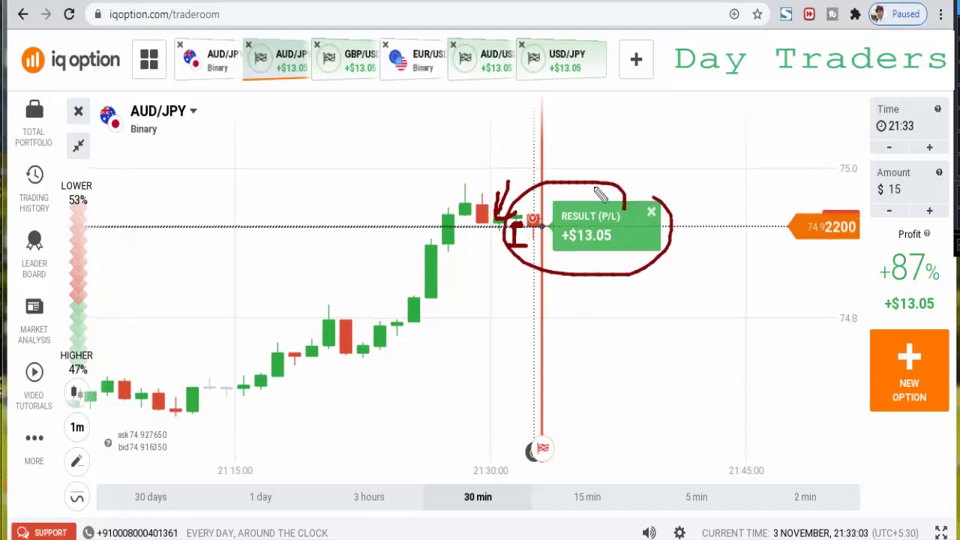
key("Escape")
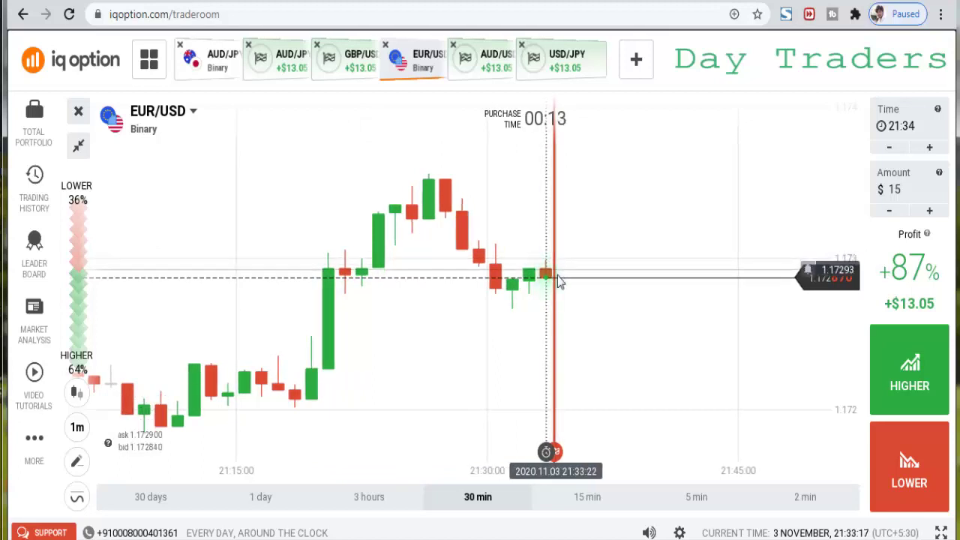
Compare the recent candles on the EUR/USD and AUD/JPY charts for the next entry, ending on EUR/USD.
scroll(623, 349, "up", 3)
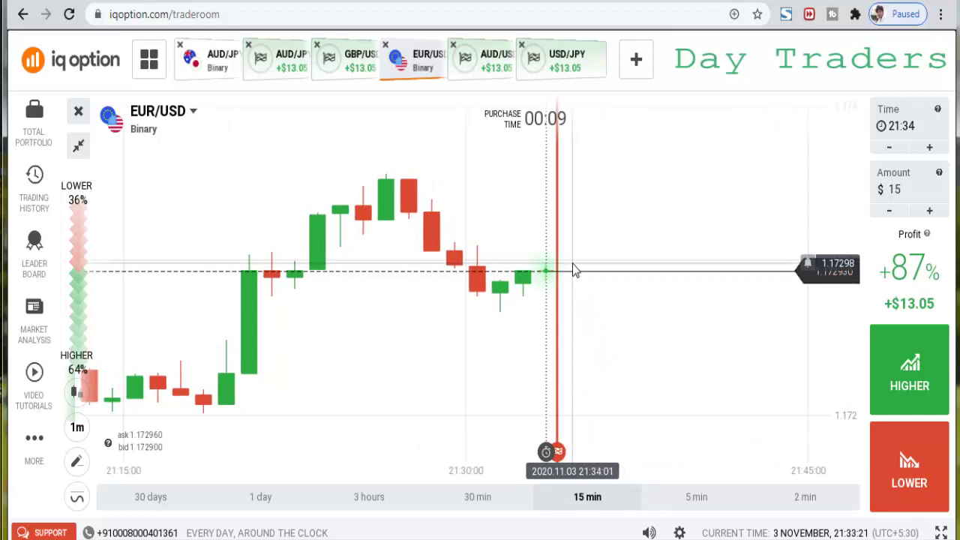
left_click(214, 66)
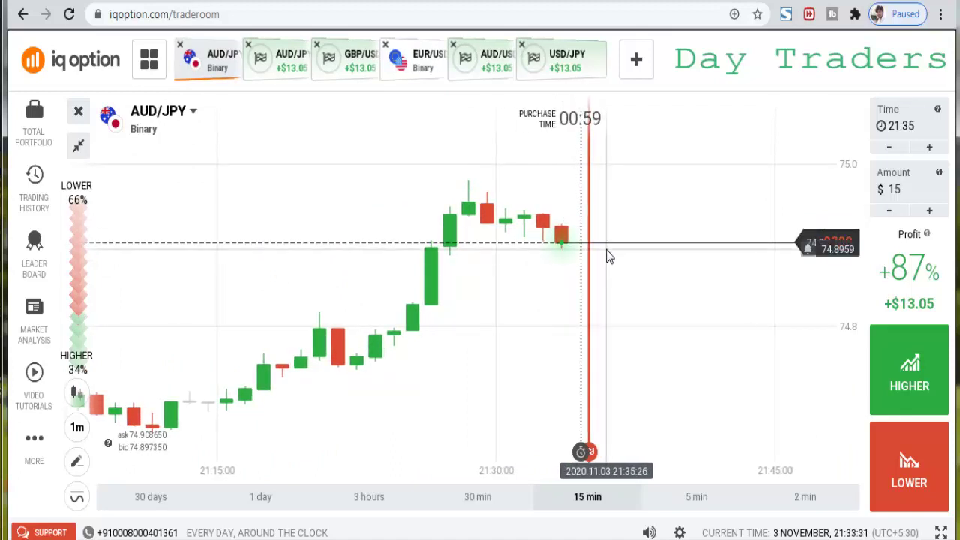
left_click(427, 69)
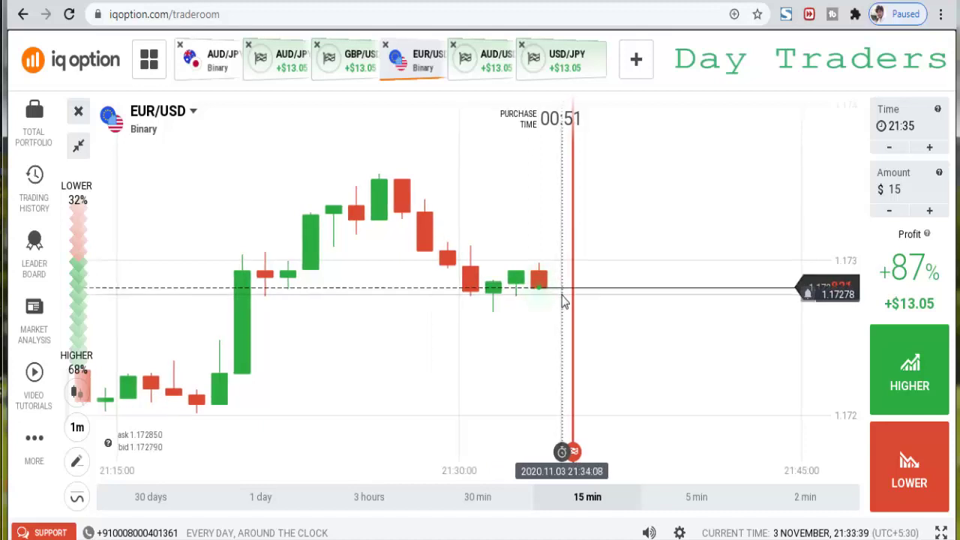
scroll(628, 317, "down", 3)
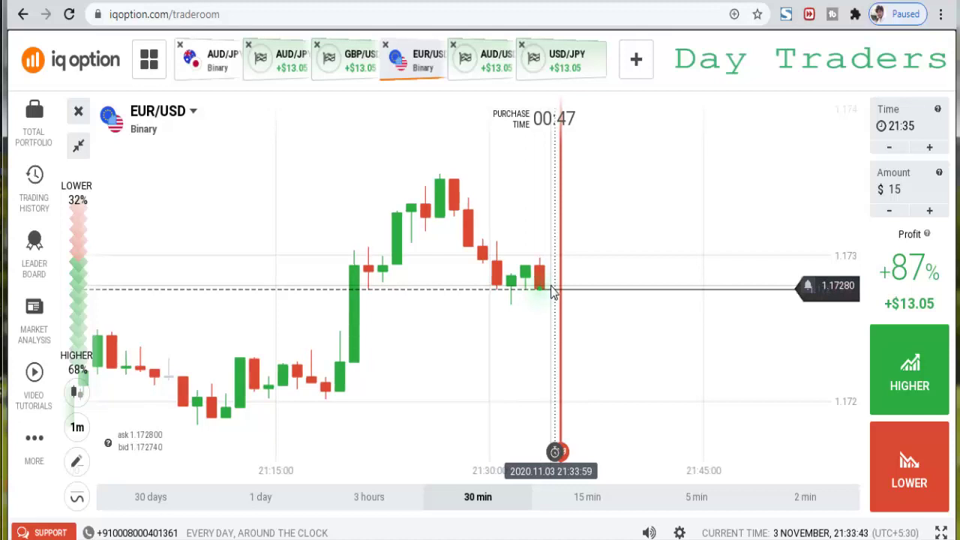
scroll(620, 335, "up", 1)
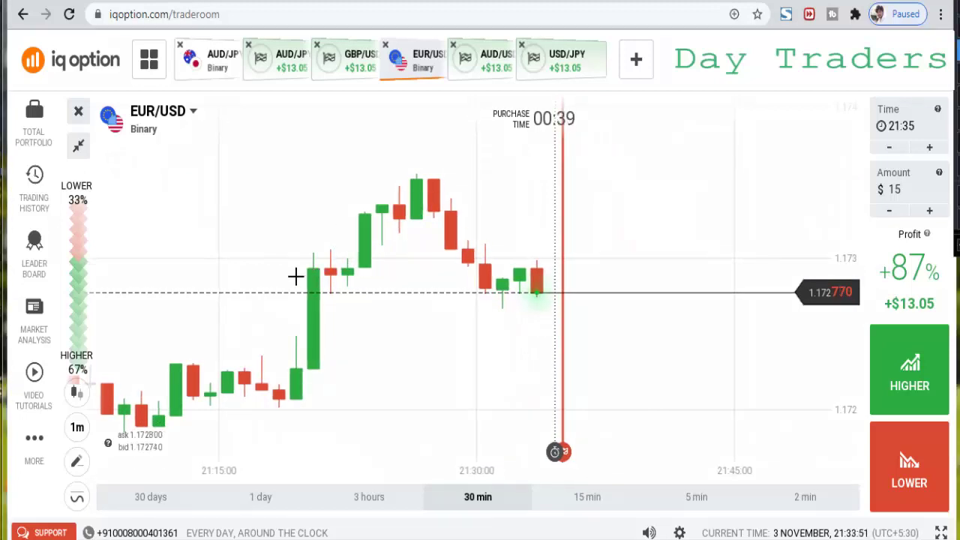
Draw a EUR/USD resistance line near 1.173 with two downward arrows, trace the price wave to a projected fall, and clear the annotations.
left_click_drag(278, 260, 632, 259)
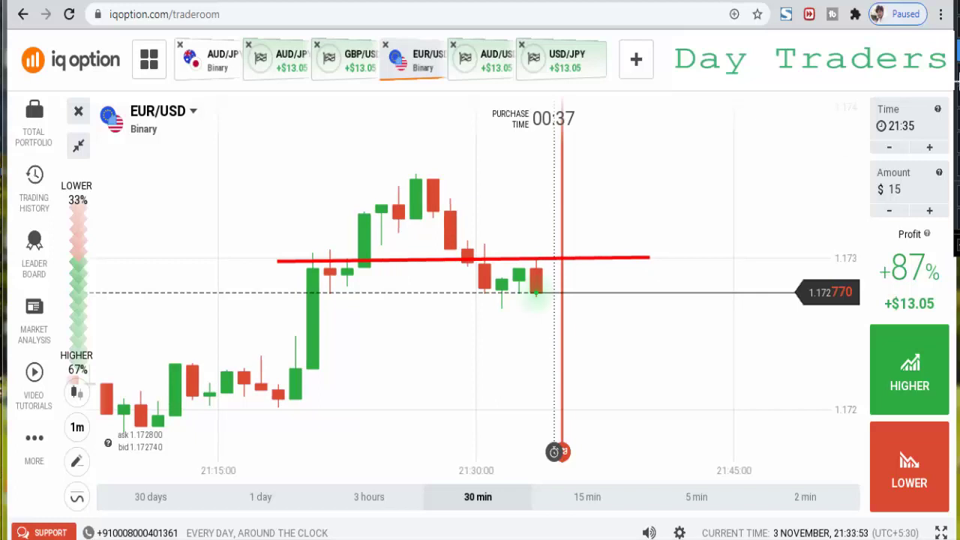
left_click_drag(335, 169, 335, 245)
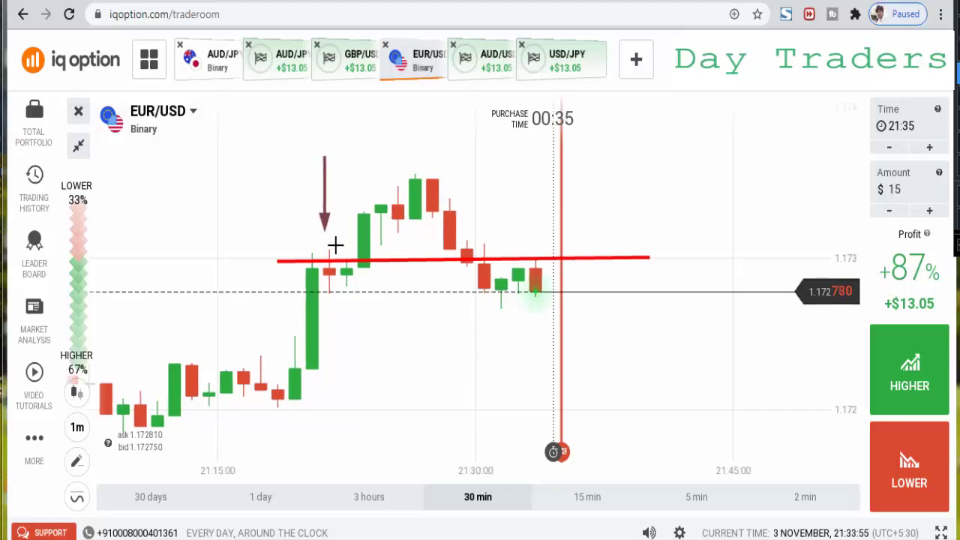
left_click_drag(539, 160, 539, 264)
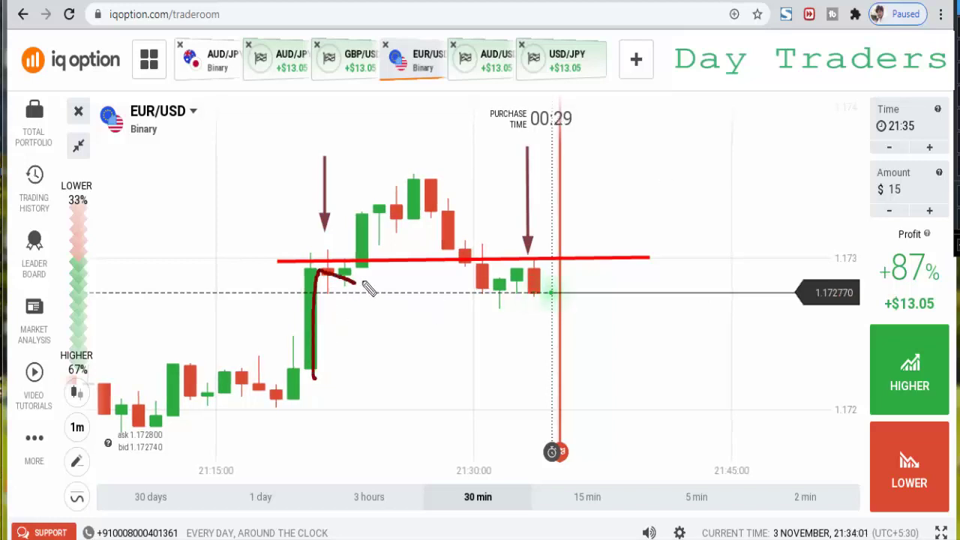
left_click_drag(358, 289, 411, 178)
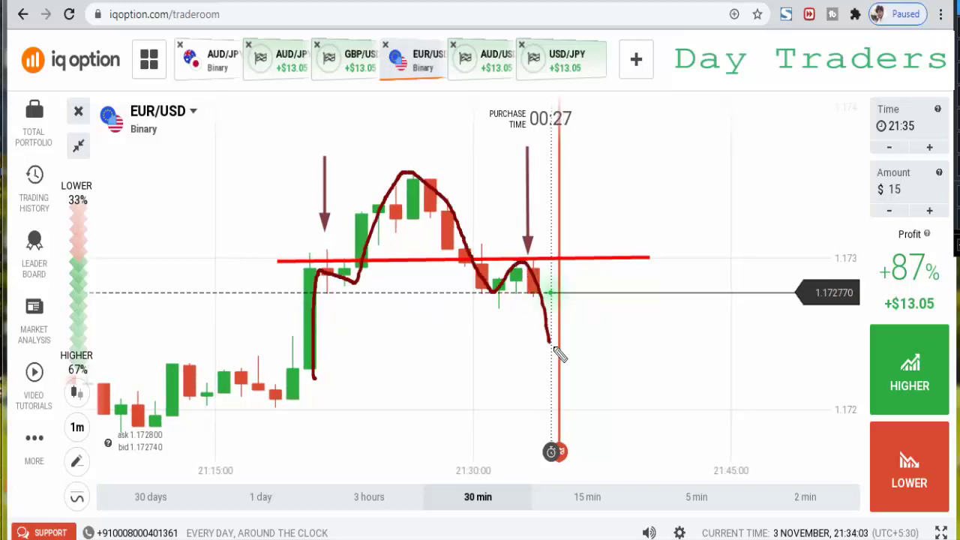
key("Escape")
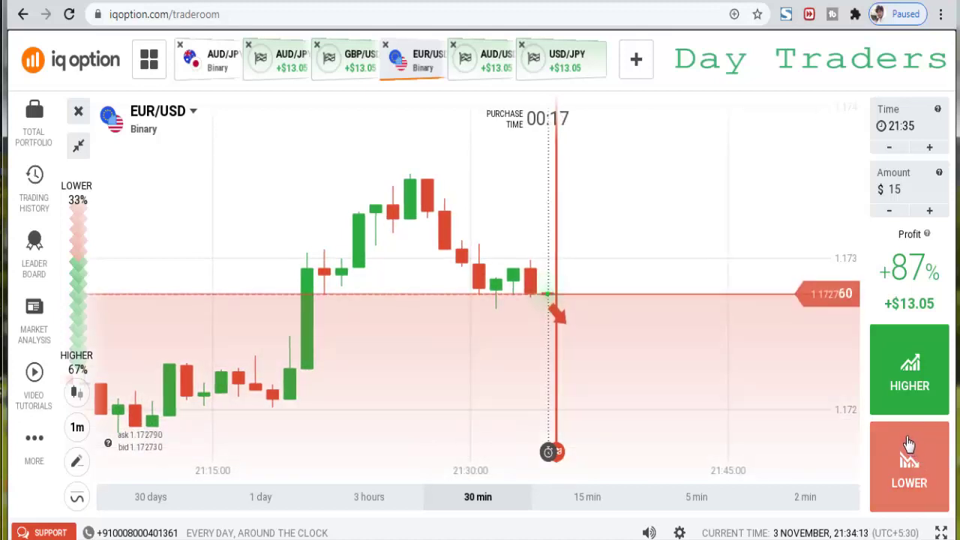
Place a $15 Lower option on EUR/USD with the 21:35 expiry, and briefly mark the last red candle with an arrow and two support lines.
key("shift+Down")
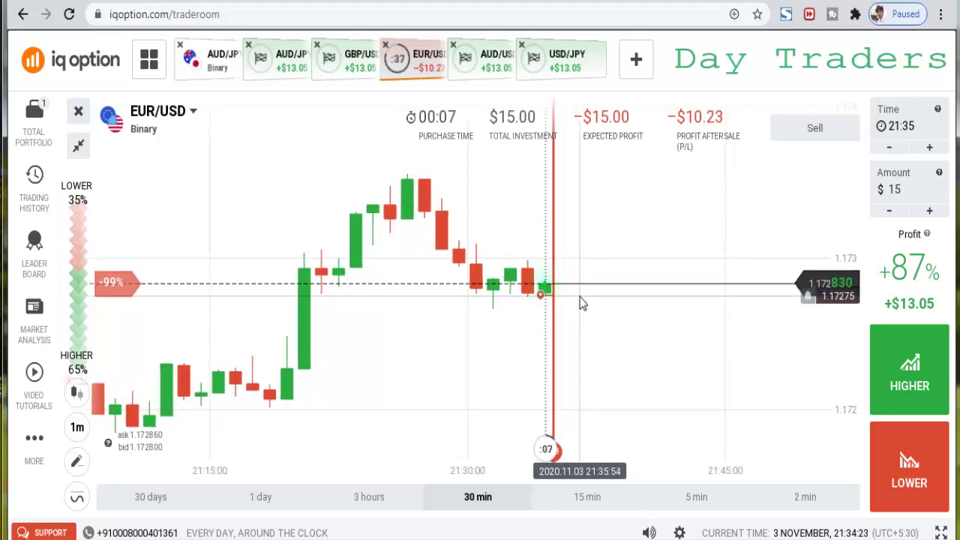
scroll(793, 349, "up", 3)
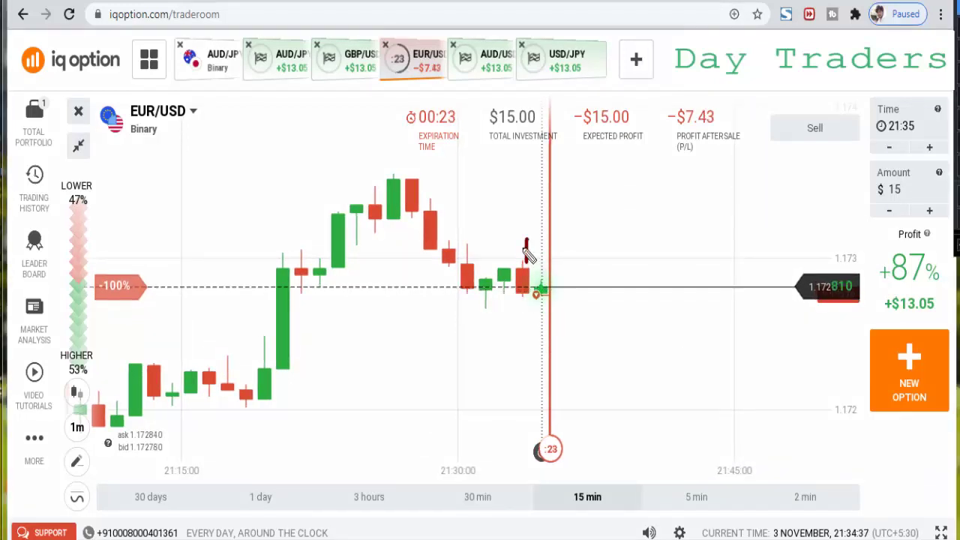
mouse_move(455, 293)
left_mouse_down()
mouse_move(566, 293)
mouse_move(594, 315)
left_mouse_up()
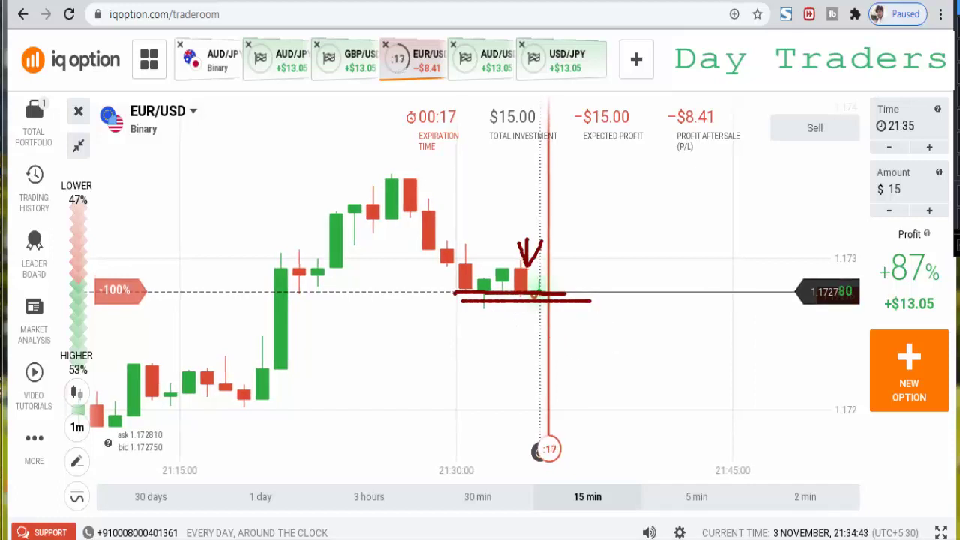
key("Escape")
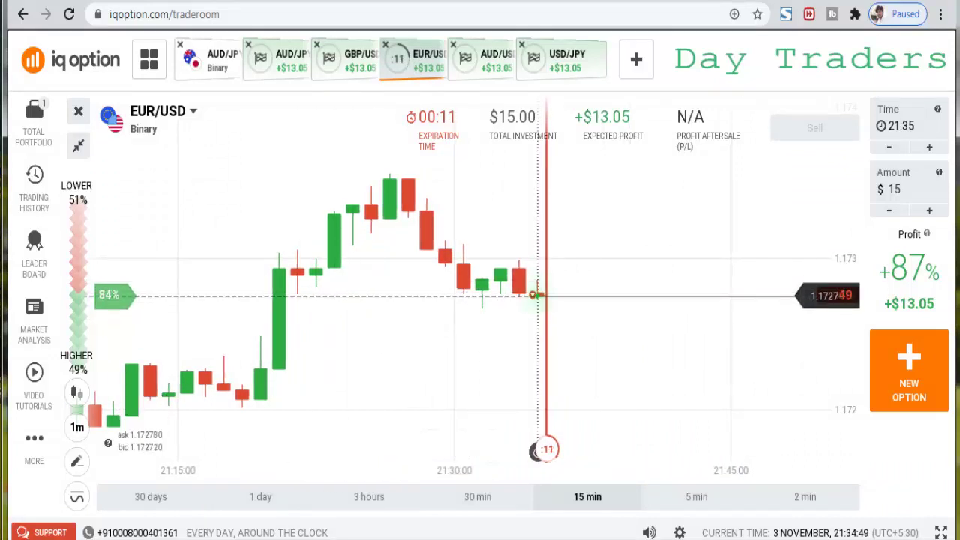
Trace the EUR/USD decline from the peak with a downward arrow, circle the trade result, and clear the annotations.
left_click_drag(408, 177, 450, 264)
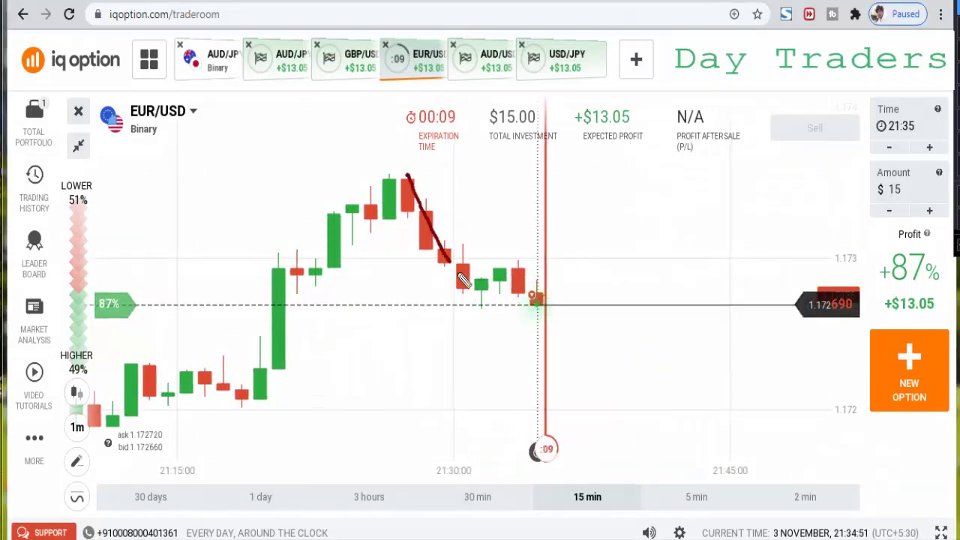
mouse_move(517, 282)
left_mouse_down()
mouse_move(553, 311)
mouse_move(555, 336)
mouse_move(561, 281)
left_mouse_up()
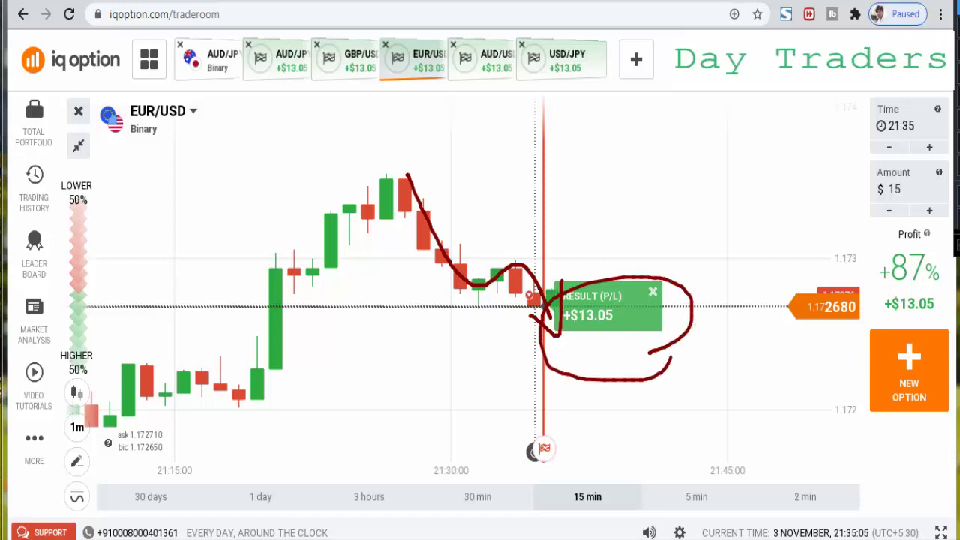
key("Escape")
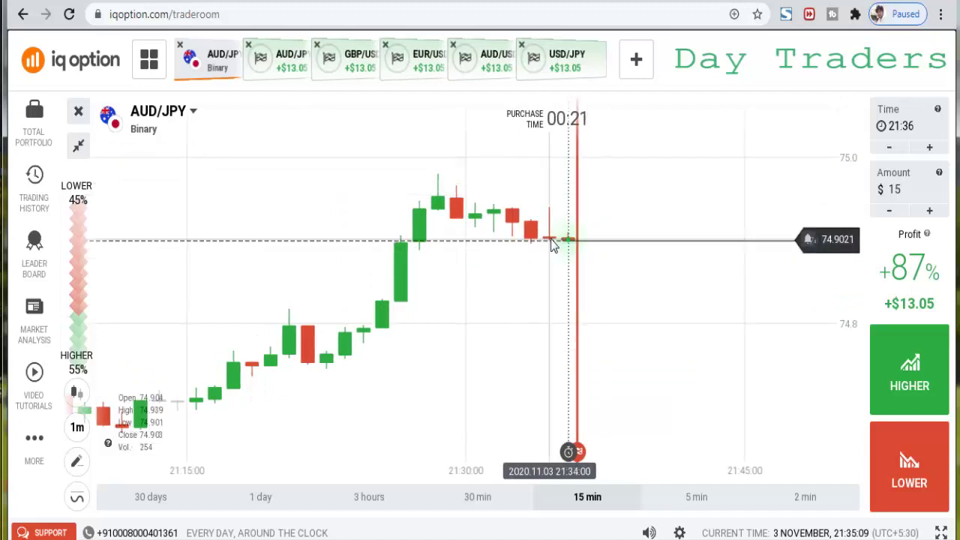
Sketch the AUD/JPY downtrend wave with possible upward and downward moves, add arrows around the current candle, and clear the annotations.
scroll(584, 298, "up", 1)
scroll(576, 328, "up", 2)
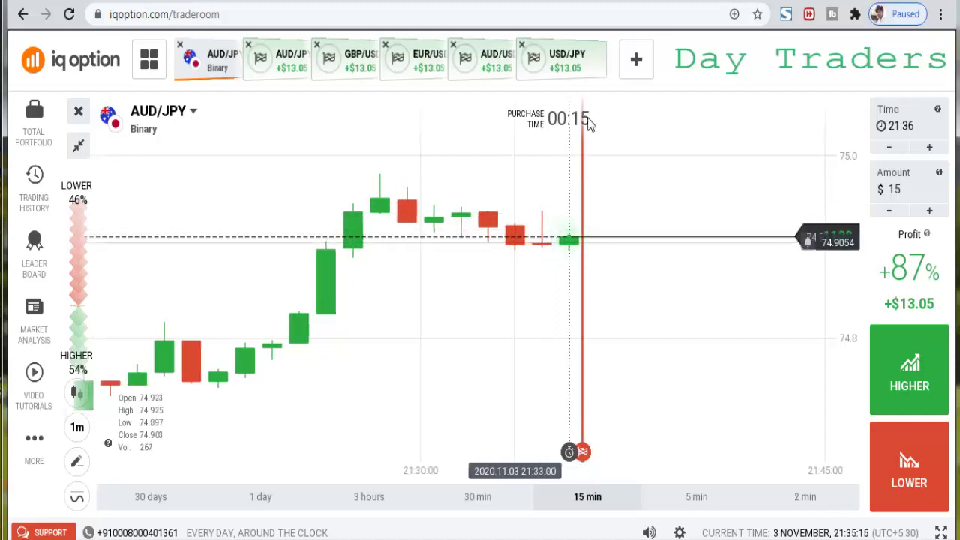
left_click_drag(394, 200, 474, 218)
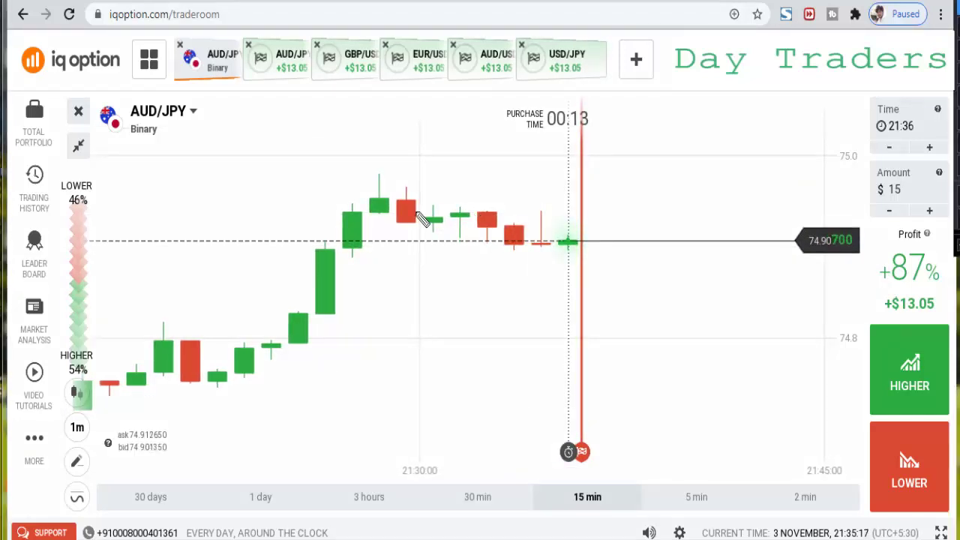
left_click_drag(567, 250, 595, 185)
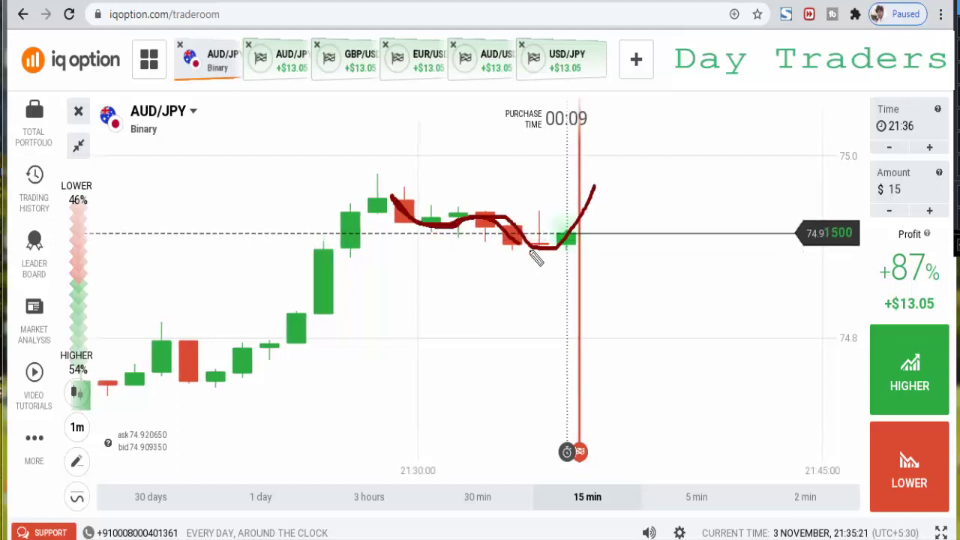
left_click_drag(568, 238, 603, 315)
mouse_move(558, 288)
left_mouse_down()
mouse_move(611, 328)
mouse_move(631, 248)
left_mouse_up()
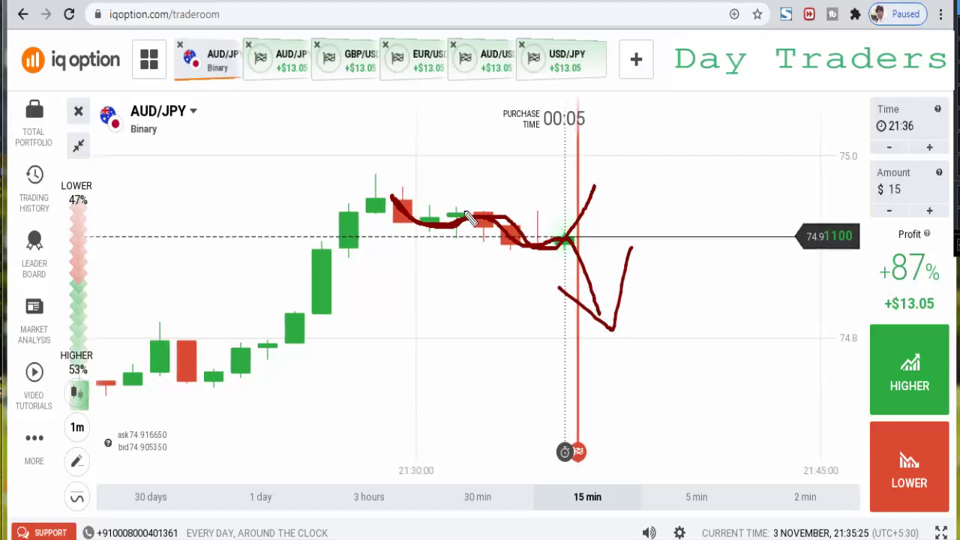
left_click_drag(562, 254, 552, 306)
left_click_drag(543, 268, 587, 291)
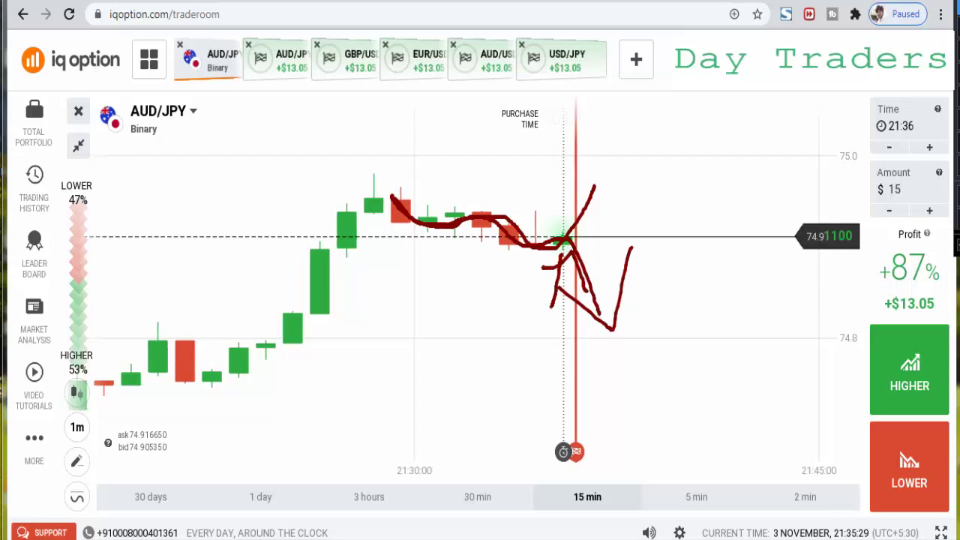
key("Escape")
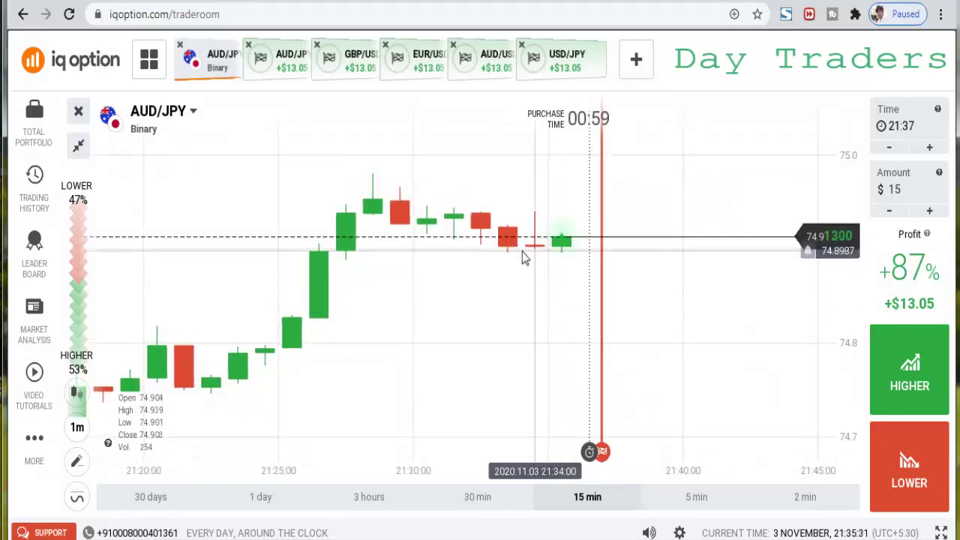